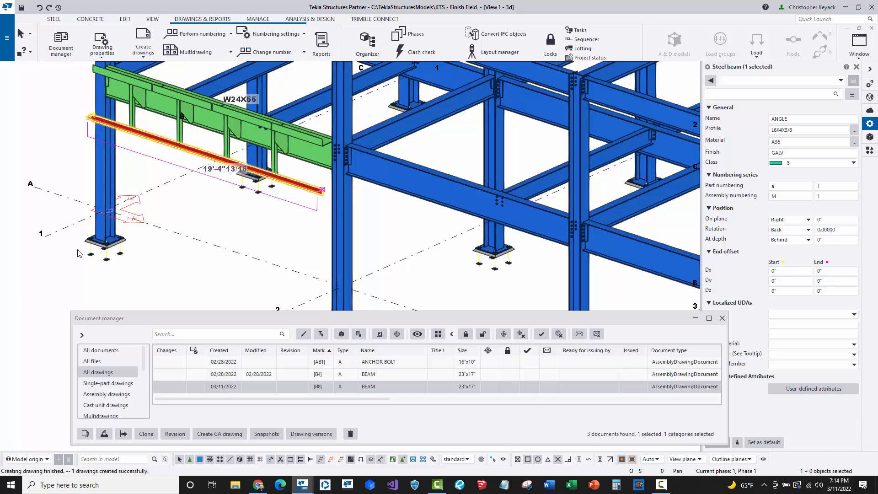
- Inspect the anchor rod's properties in the 3D model and pan the view back to the beams
scroll(90, 260, "up", 5)
left_click(92, 245)
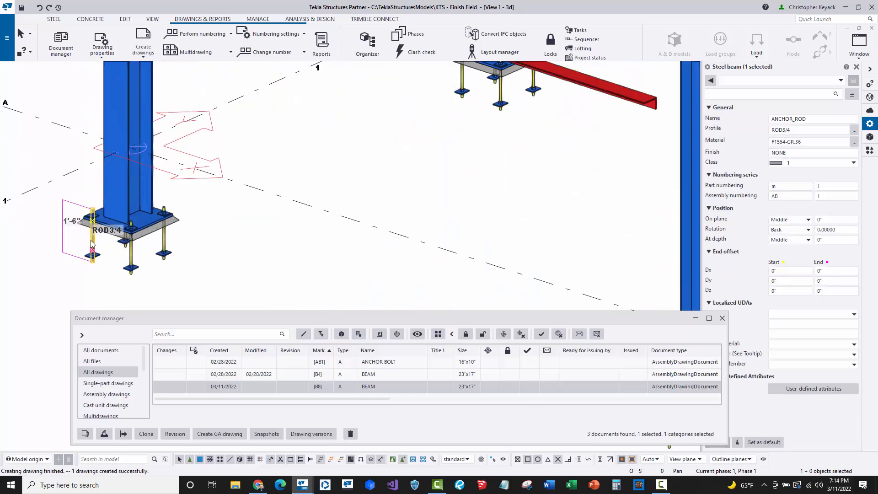
left_click(252, 226)
scroll(252, 226, "down", 5)
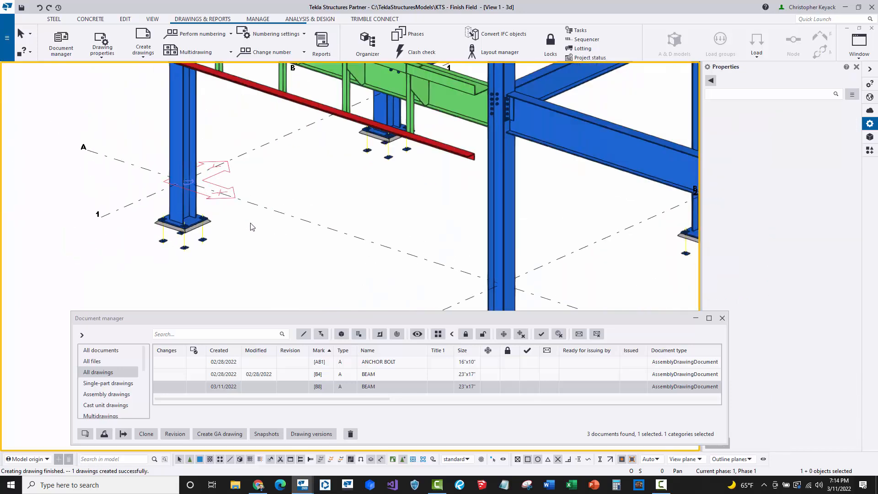
scroll(252, 227, "down", 3)
middle_click_drag(252, 226, 271, 235)
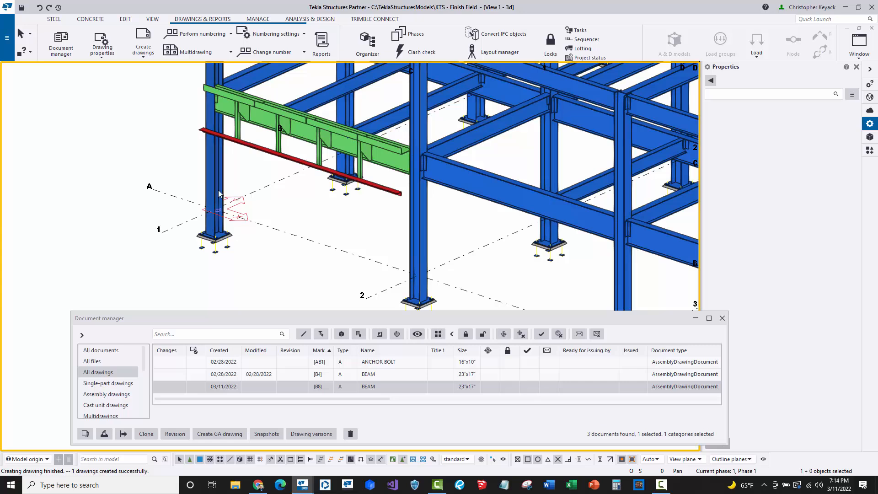
- Select the W24X55 beam and open drawing B8 from the Document manager, then return to the model view
left_click(307, 141)
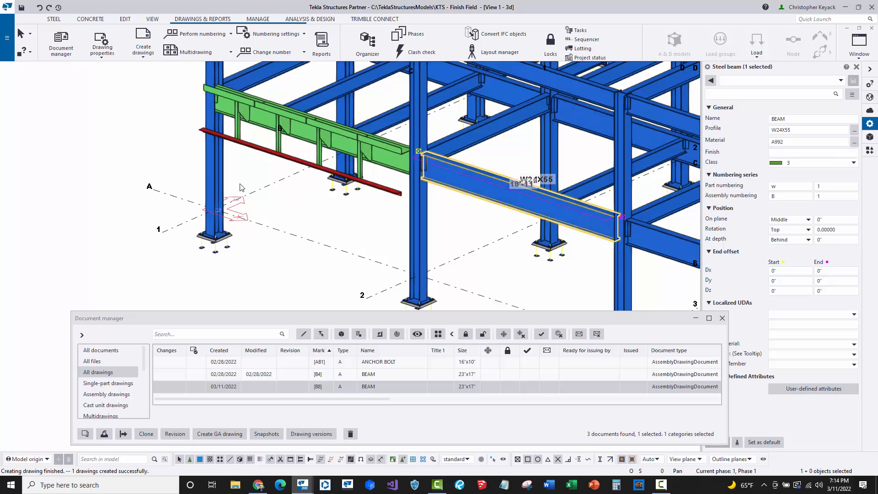
double_click(220, 387)
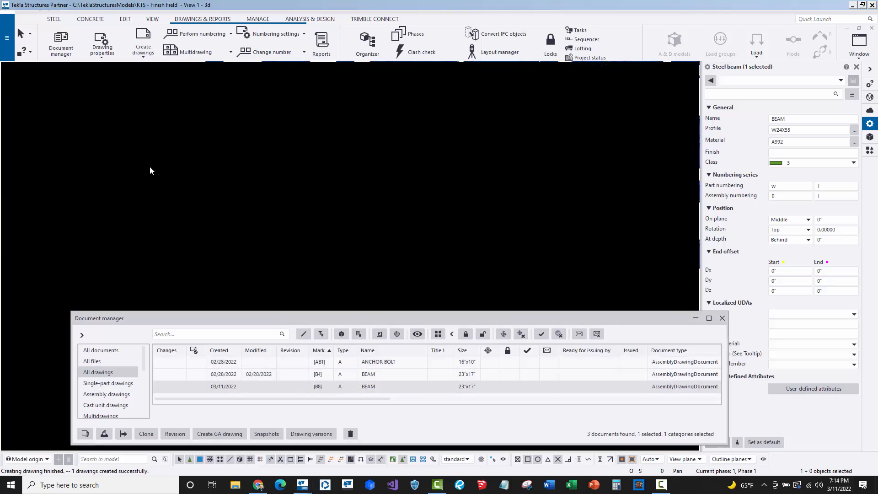
scroll(153, 174, "down", 1)
middle_click_drag(302, 234, 267, 87)
scroll(451, 286, "up", 3)
scroll(384, 220, "up", 2)
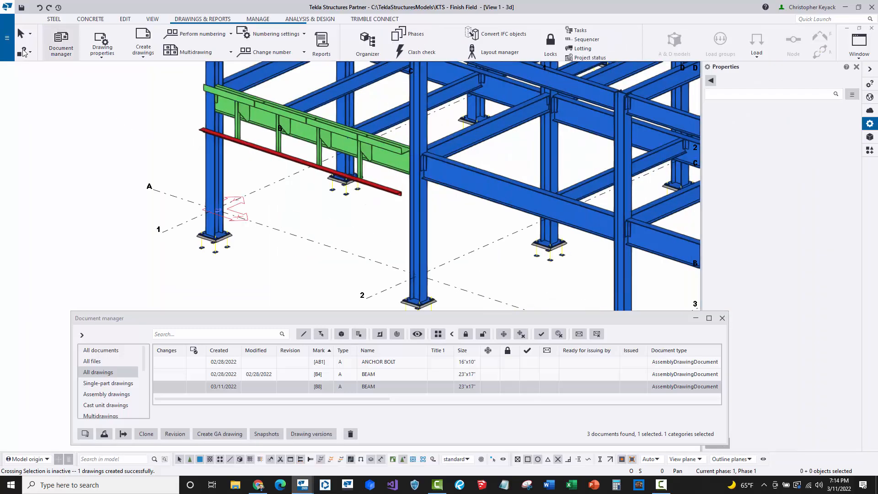
- Open the project's user-defined attributes and examine the Project Std. Paint value on the Project standards tab
left_click(6, 41)
left_click(54, 212)
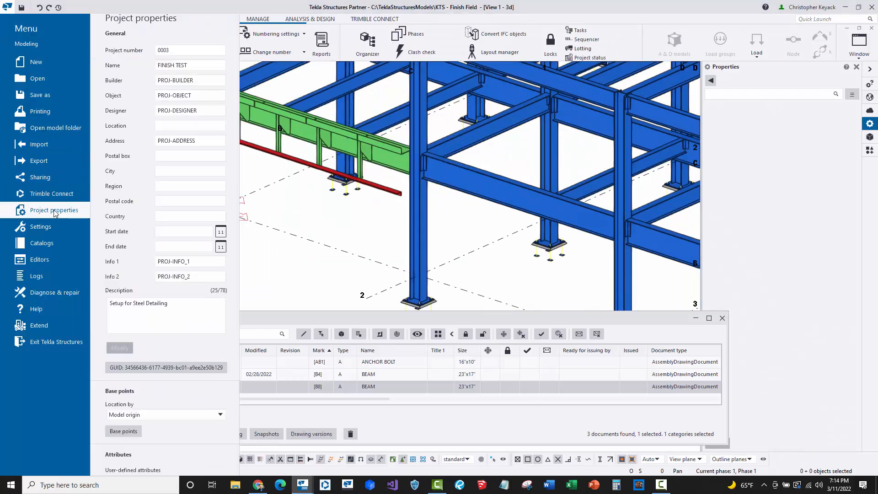
left_click(119, 471)
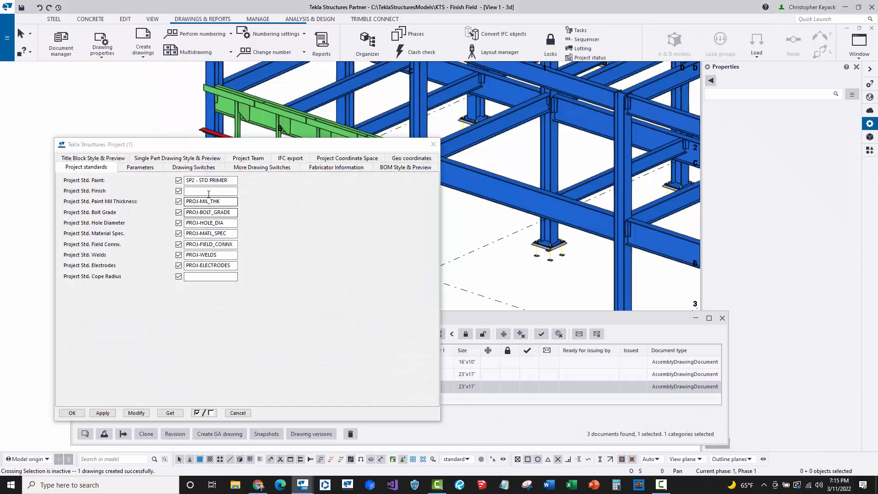
left_click(194, 190)
left_click_drag(227, 180, 183, 187)
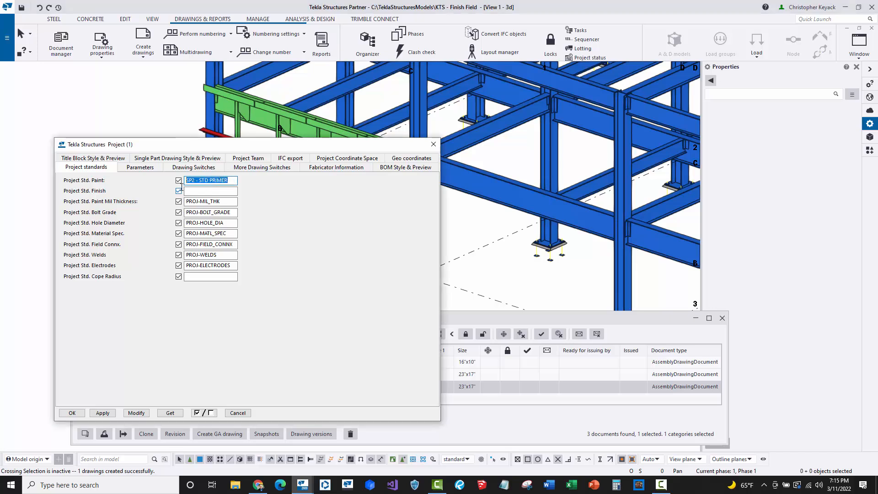
left_click(232, 181)
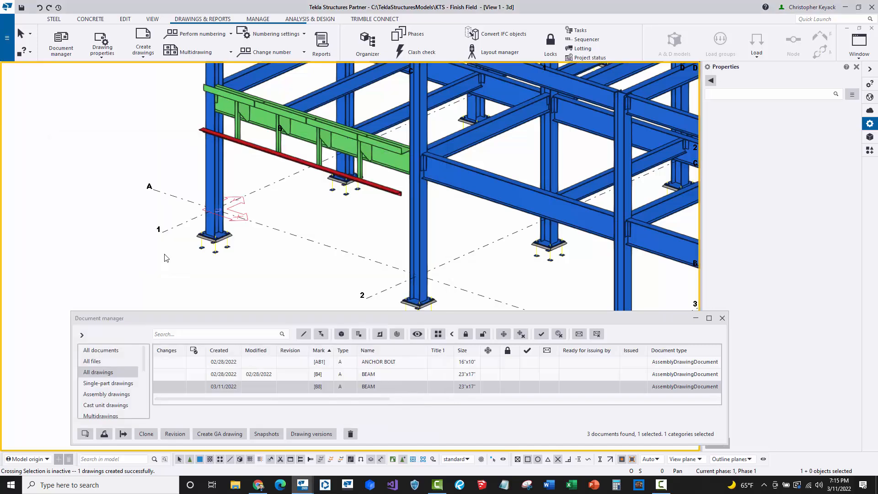
- Select the green beam in the model and open its assembly drawing B4
left_click(323, 374)
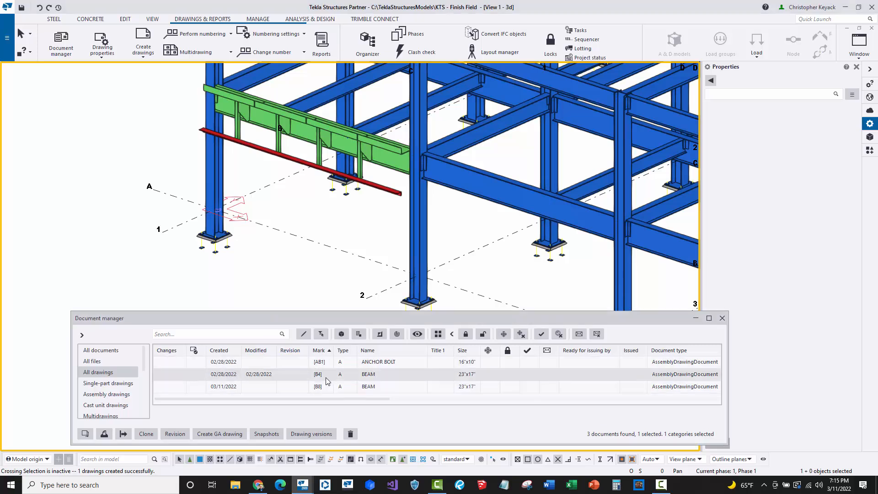
left_click(297, 144)
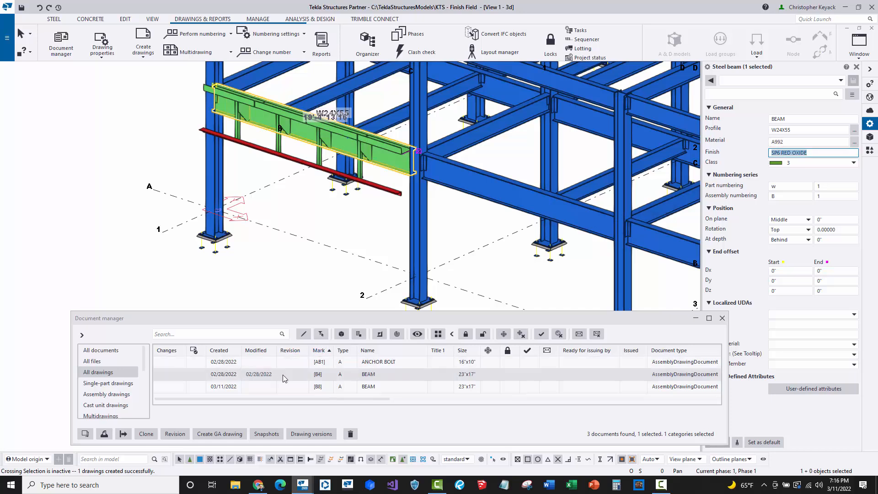
double_click(283, 375)
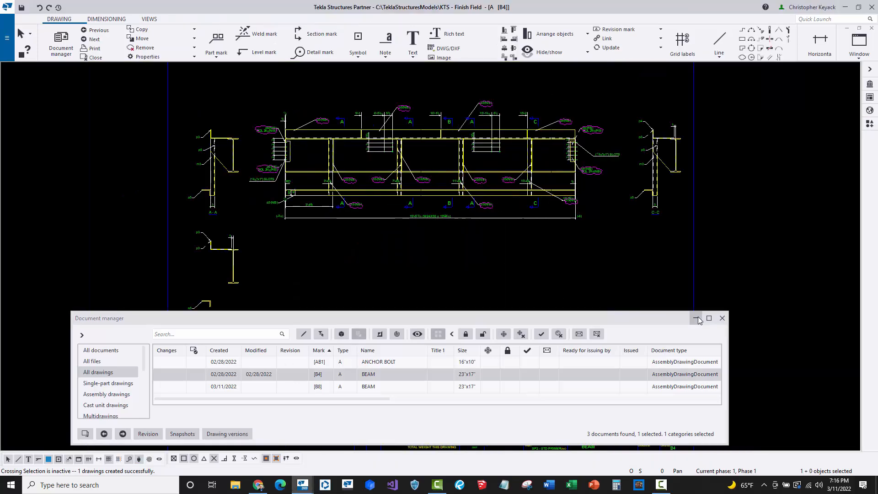
- Open the title block's PAINT field in the Template editor, acknowledging the previous-version notice
mouse_move(477, 328)
middle_mouse_down()
mouse_move(408, 216)
mouse_move(417, 211)
middle_mouse_up()
scroll(541, 314, "up", 5)
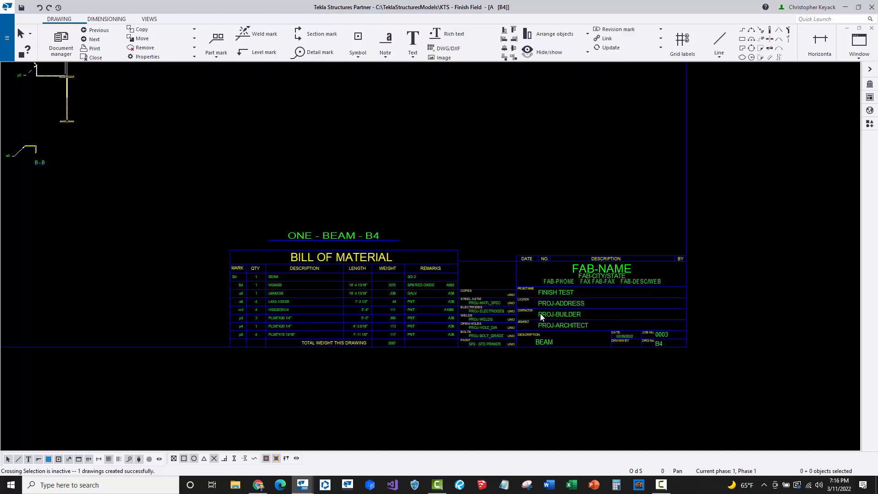
left_click(431, 355)
scroll(437, 357, "up", 2)
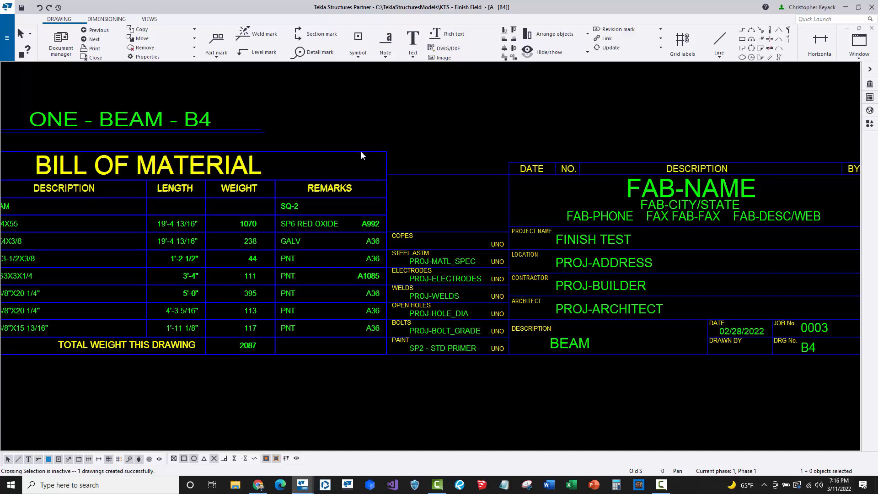
double_click(451, 349)
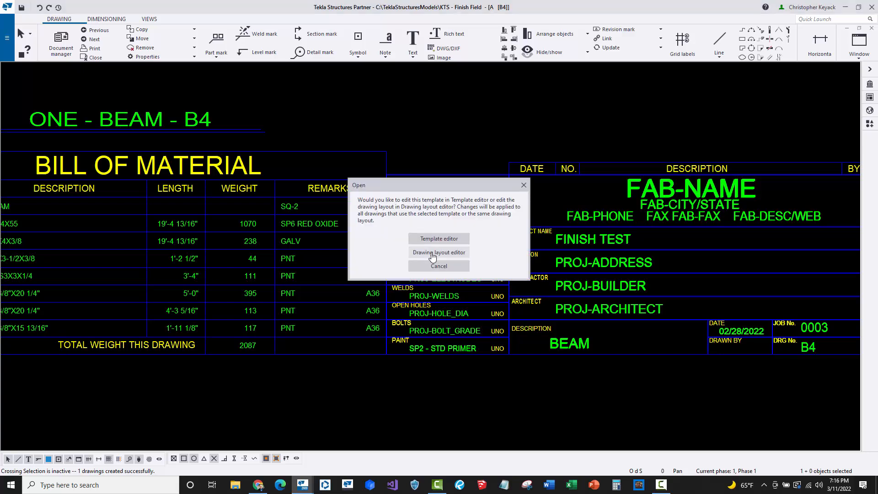
left_click(429, 239)
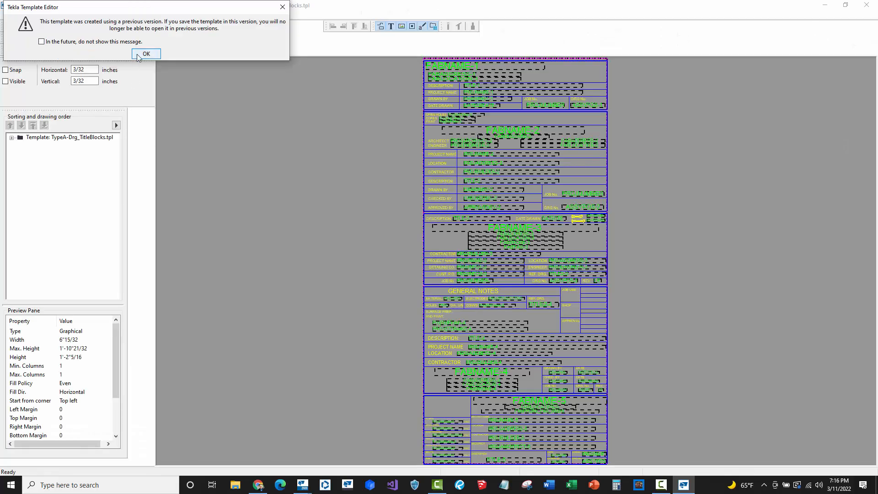
left_click(138, 55)
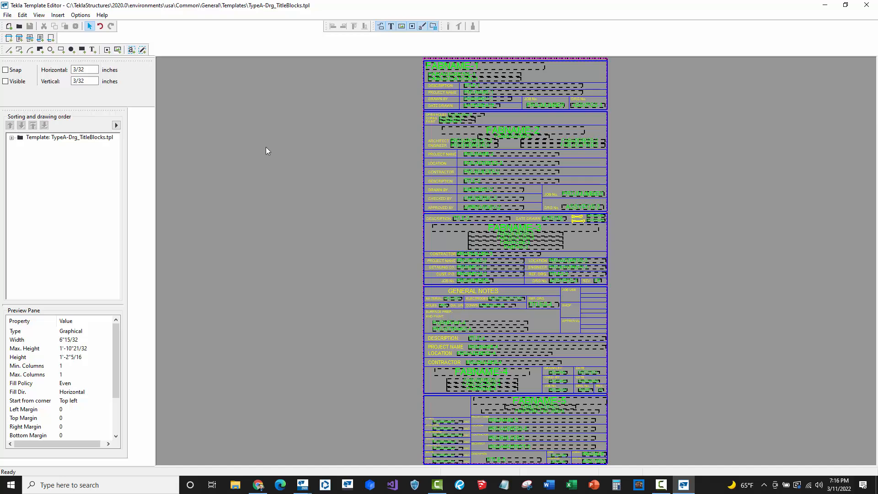
- Save the template as TypeA-Drg_TitleBlocks.tpl into the KTS - Finish Field model folder
left_click(8, 16)
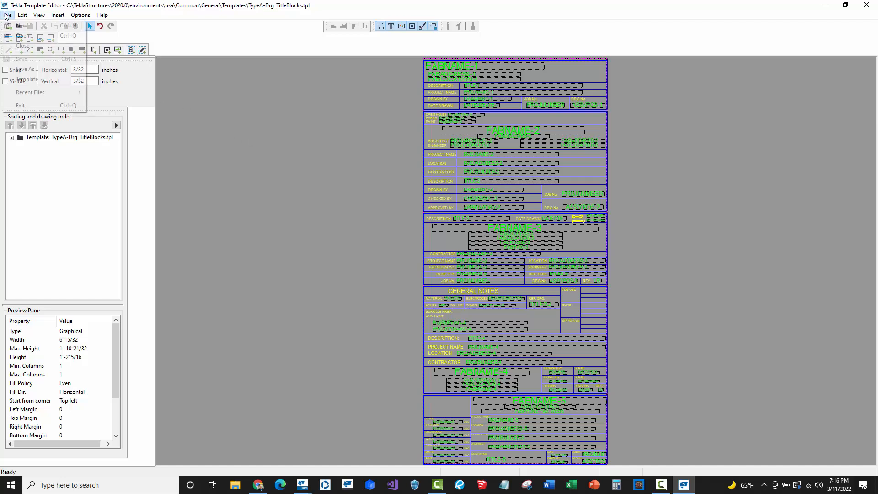
left_click(27, 69)
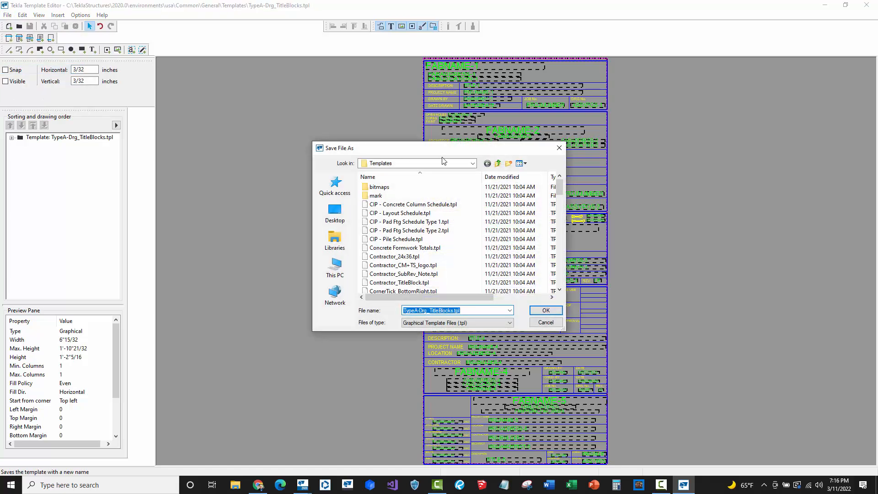
left_click(473, 164)
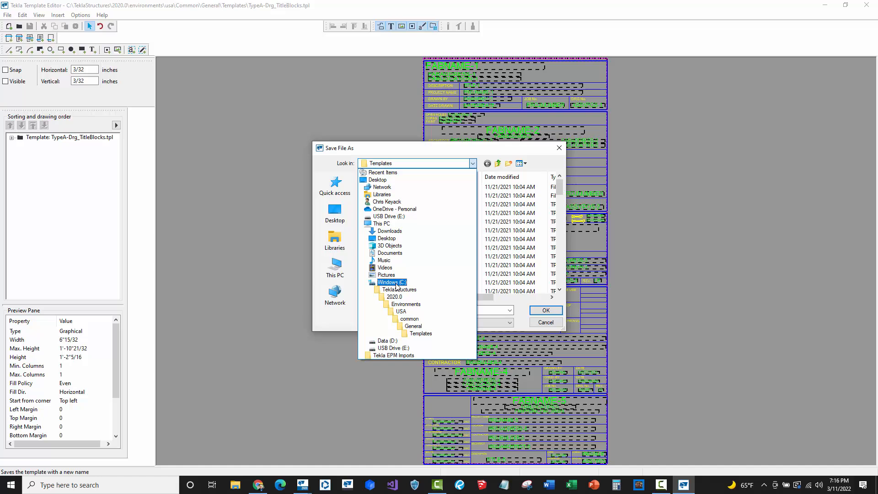
left_click(396, 284)
scroll(403, 275, "down", 2)
double_click(411, 253)
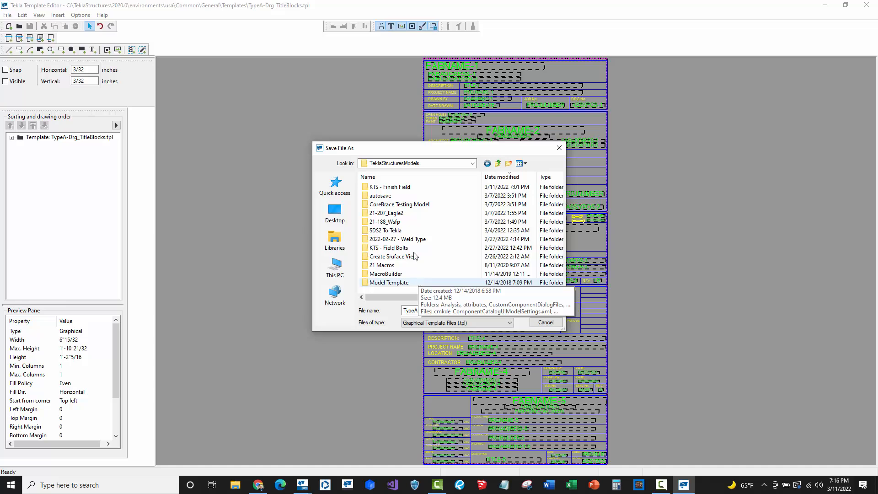
double_click(386, 188)
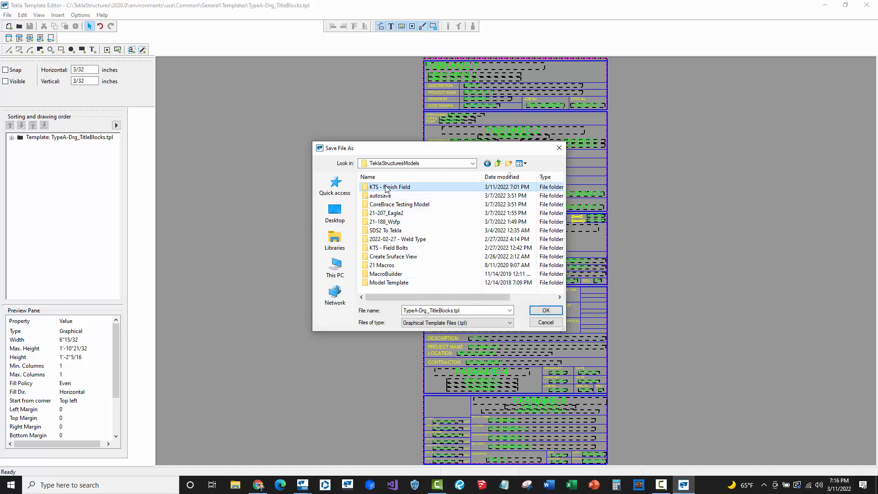
left_click_drag(405, 310, 467, 311)
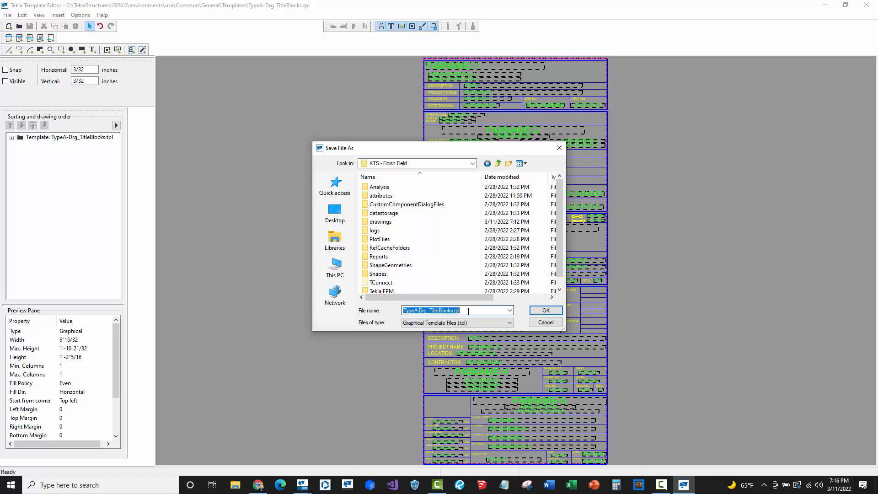
left_click(546, 310)
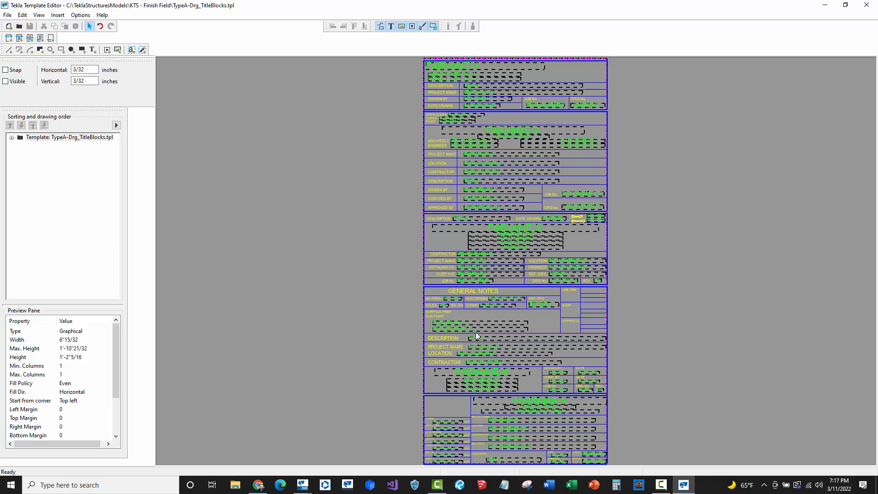
- Open the formula editor of the ProjStdPaint-5 value field in the bottom title block's PAINT cell
mouse_move(476, 333)
middle_mouse_down()
mouse_move(382, 210)
mouse_move(356, 263)
middle_mouse_up()
scroll(392, 345, "up", 2)
left_click(355, 314)
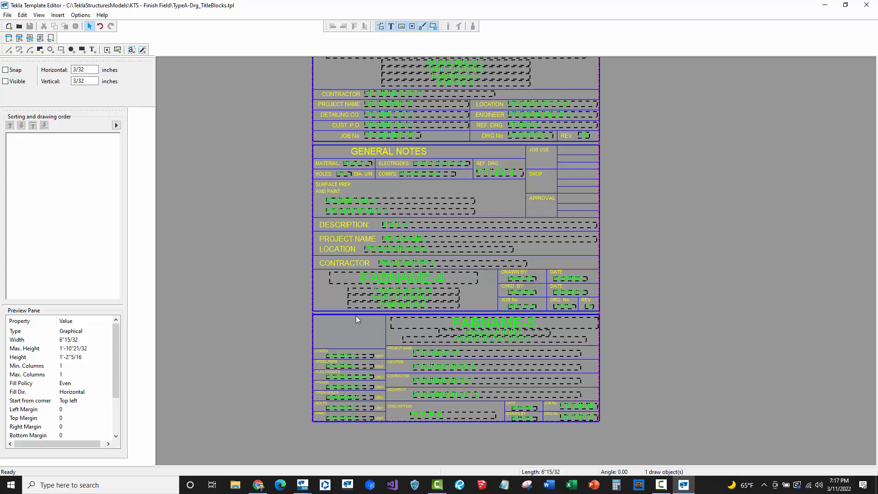
left_click(294, 374)
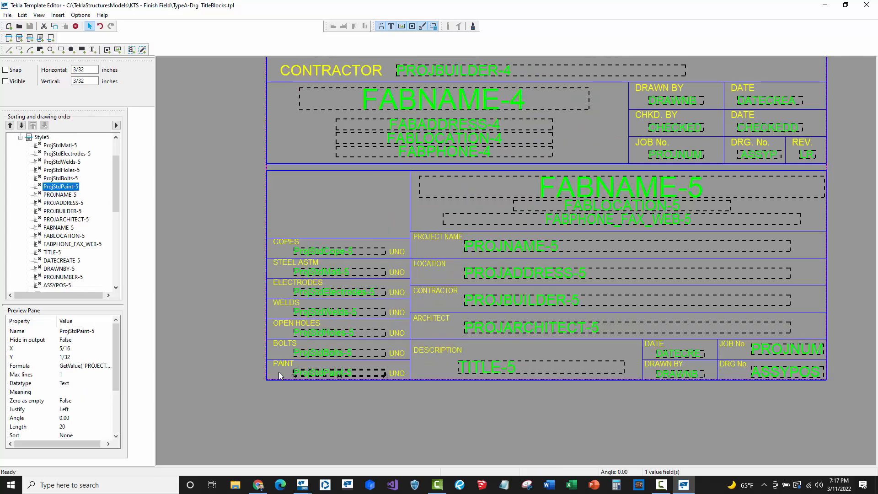
scroll(288, 371, "up", 3)
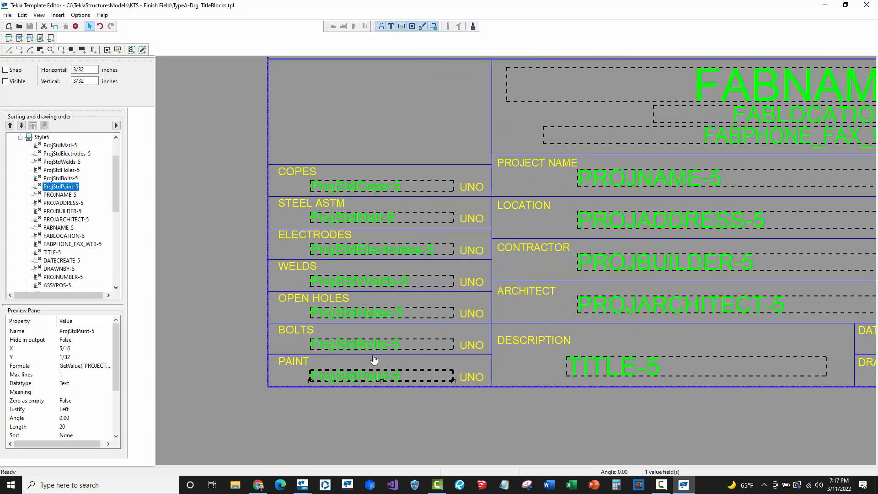
middle_click_drag(369, 356, 411, 281)
left_click(394, 313)
double_click(397, 290)
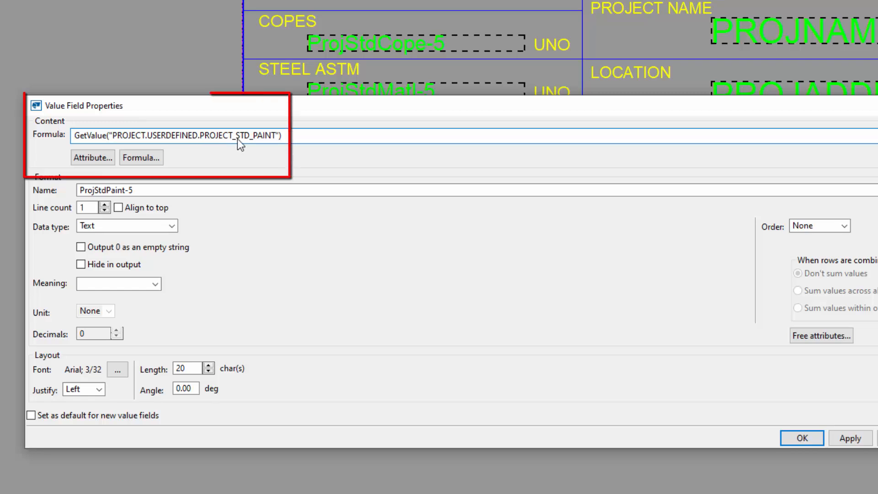
left_click(146, 158)
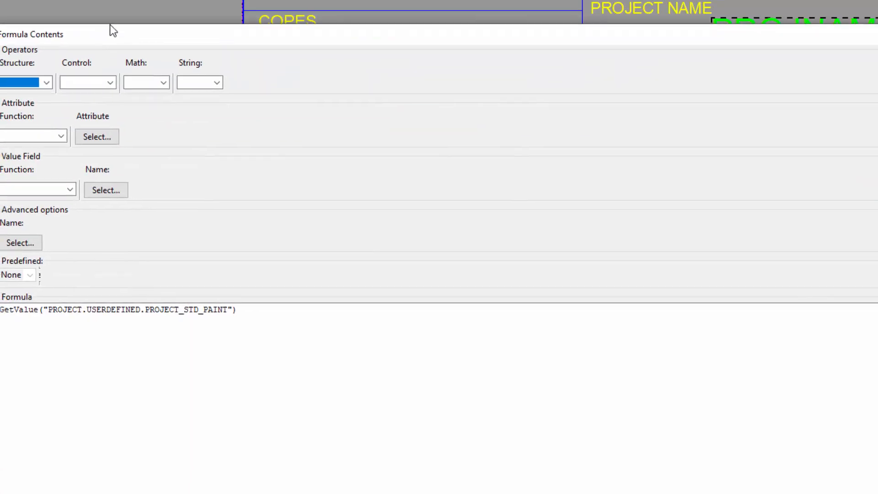
left_click_drag(108, 7, 229, 8)
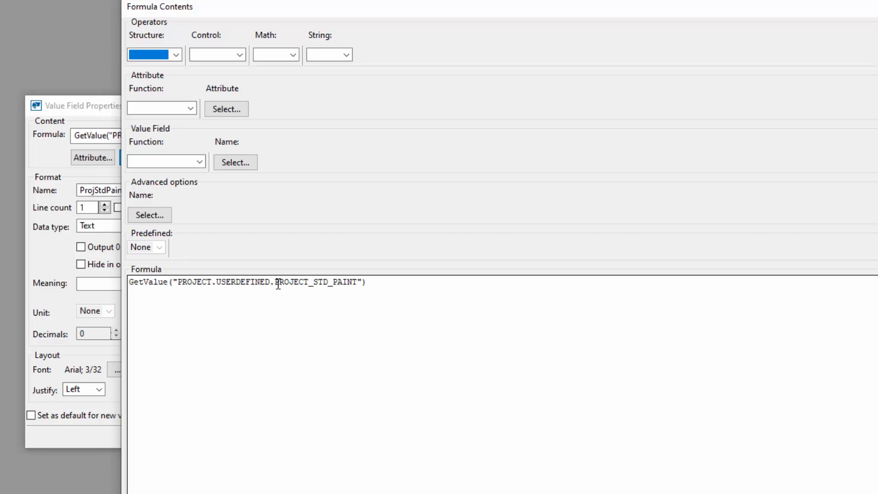
- Paste below the formula an if-then-else returning MAINPART.FINISH when not empty, else PROJECT.USERDEFINED.PROJECT_STD_PAINT, ending with endif
left_click(383, 282)
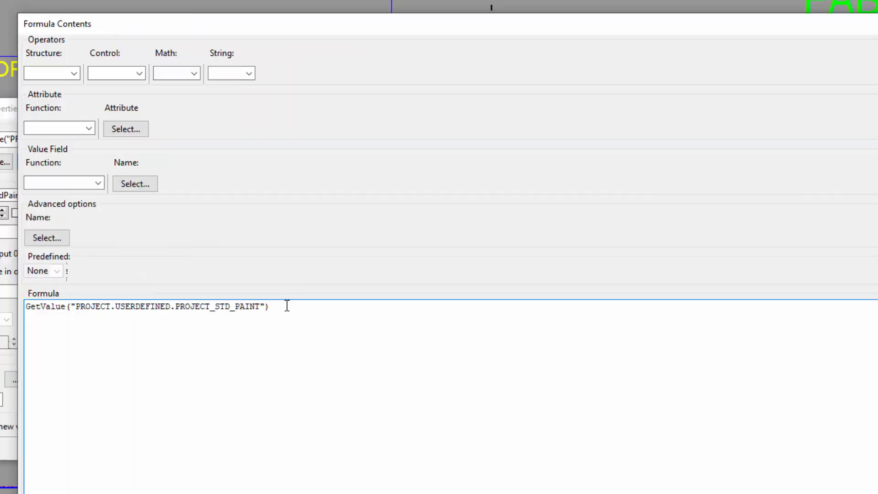
key("Return")
key("Return")
type("if GetValue(\"MAINPART.FINISH\") != \"\" then GetValue(\"MAINPART.FINISH\") else GetValue(\"PROJECT.USERDEFINED.PROJECT_STD_PAINT\") endif")
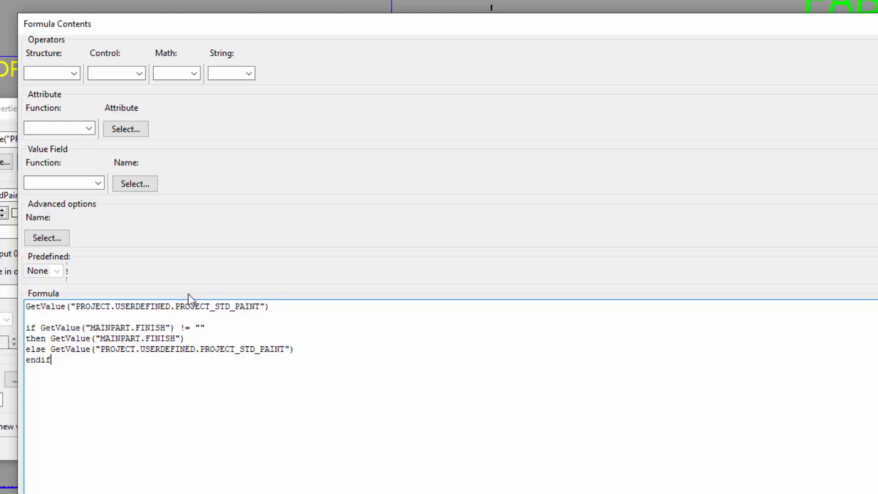
- Highlight the if keyword and the MAINPART.FINISH condition of the pasted formula
left_click(27, 327)
double_click(28, 328)
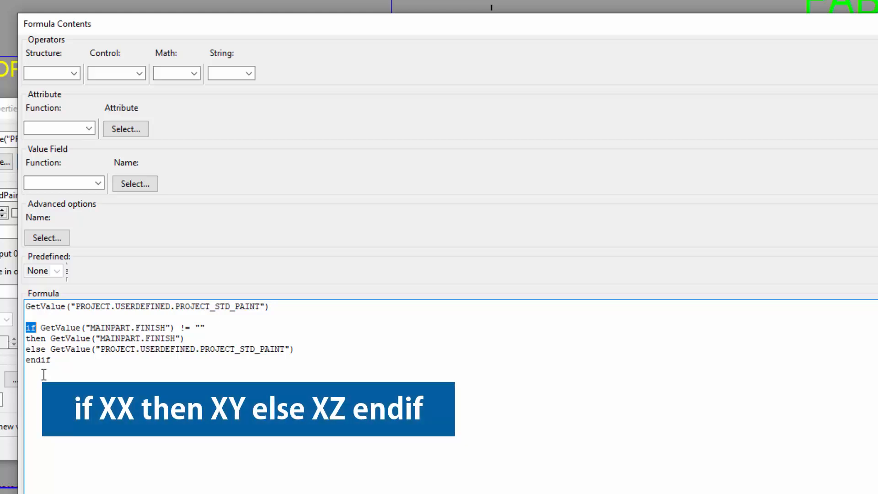
left_click_drag(41, 328, 219, 328)
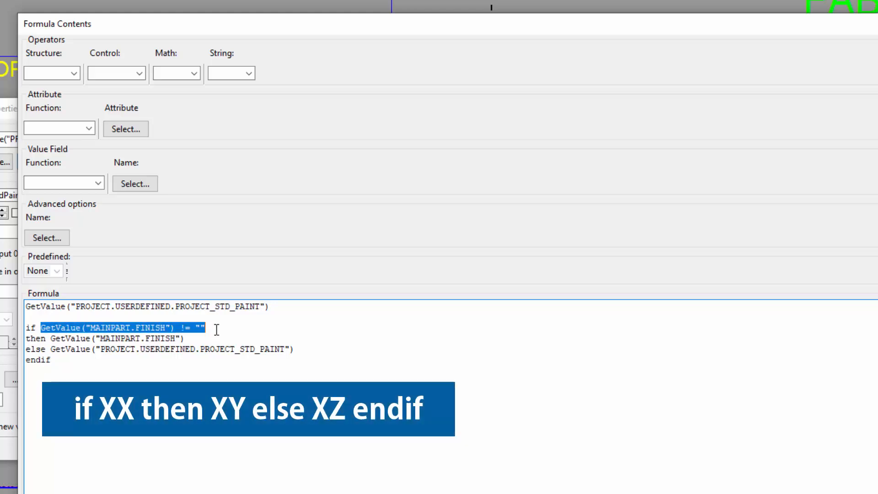
- Highlight the then and else branches of the if-then-else formula to explain them
left_click(120, 339)
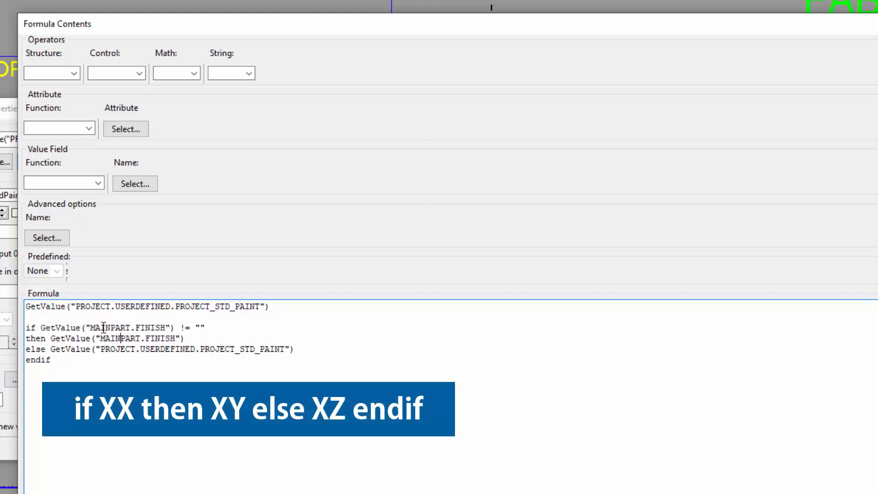
double_click(139, 328)
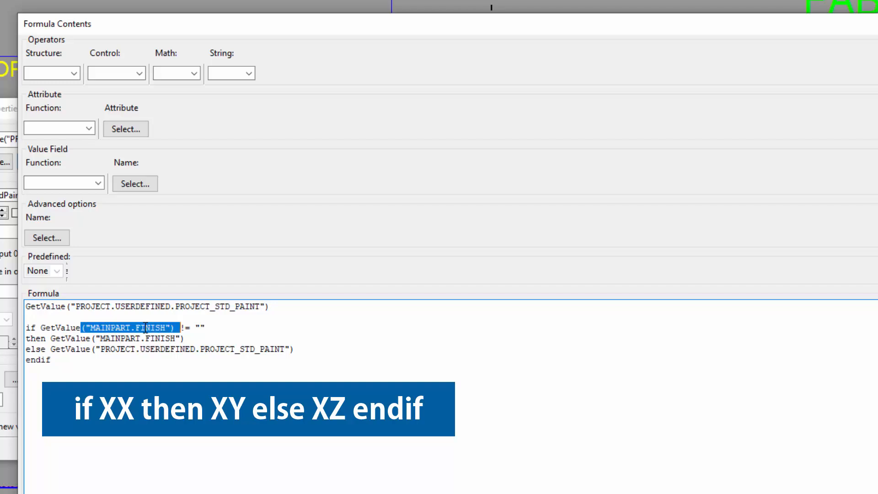
left_click(137, 349)
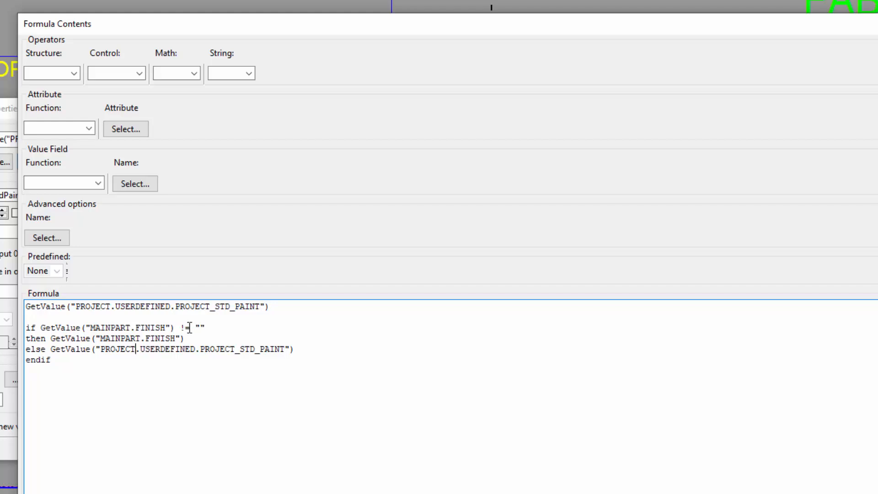
left_click(208, 326)
left_click_drag(50, 338, 204, 337)
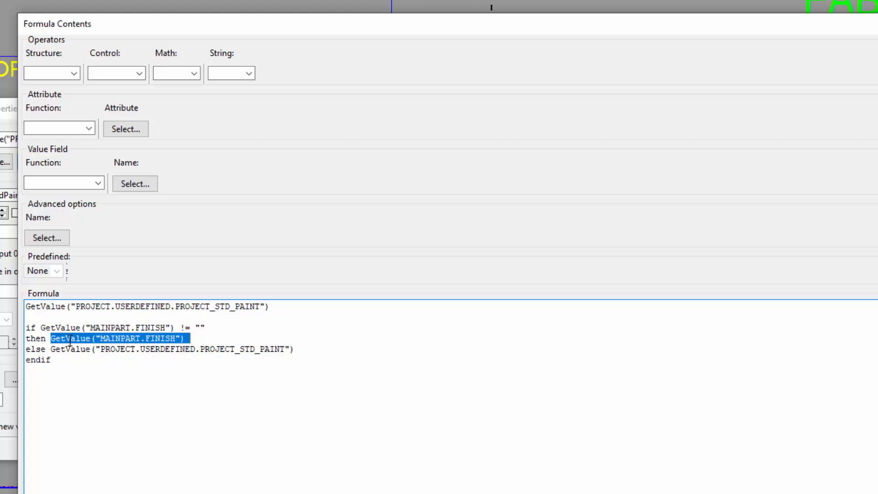
double_click(43, 349)
left_click(64, 351)
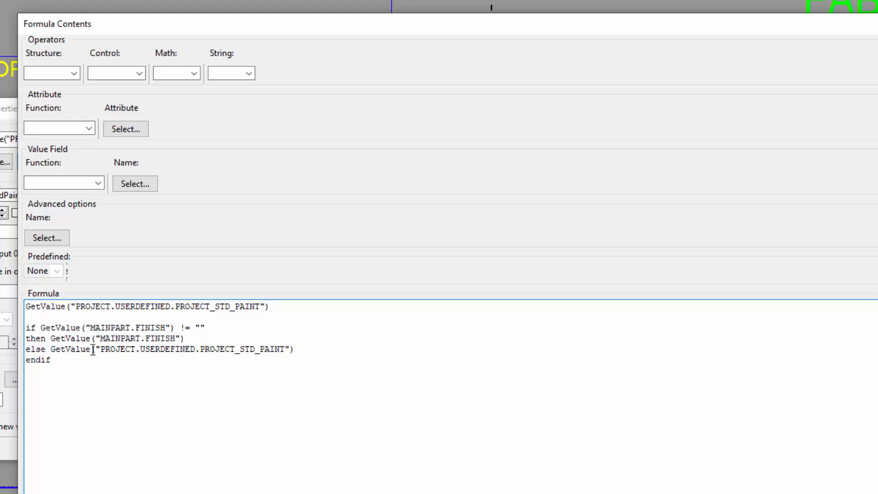
left_click_drag(96, 350, 298, 352)
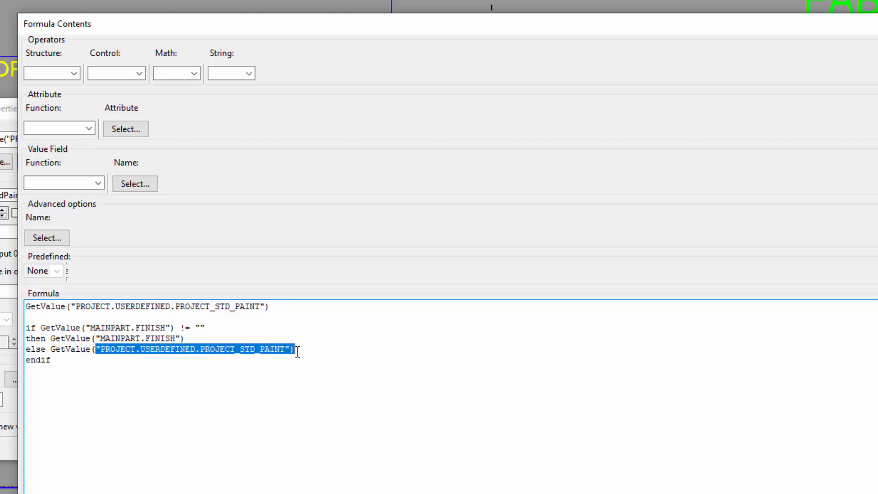
left_click(79, 360)
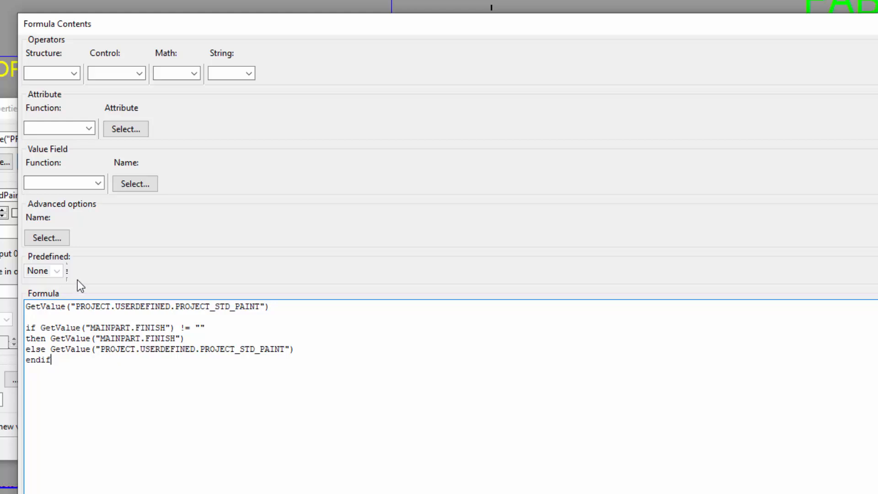
left_click(98, 183)
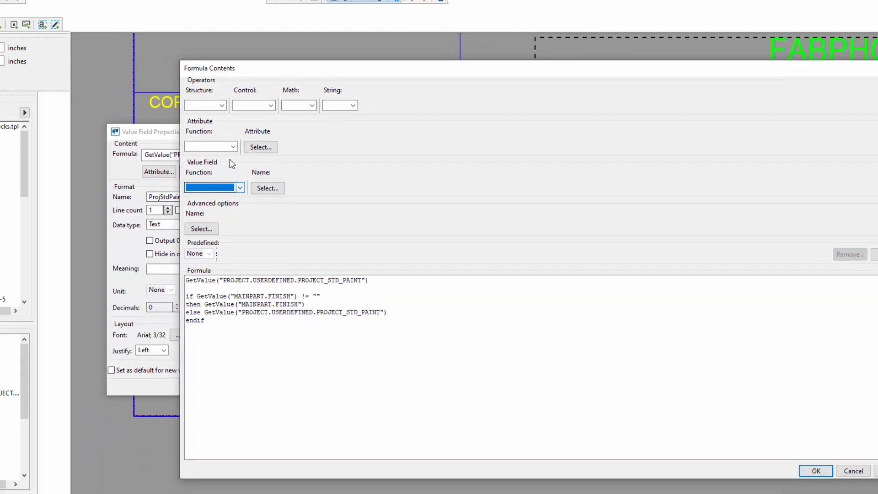
left_click(232, 148)
left_click(232, 147)
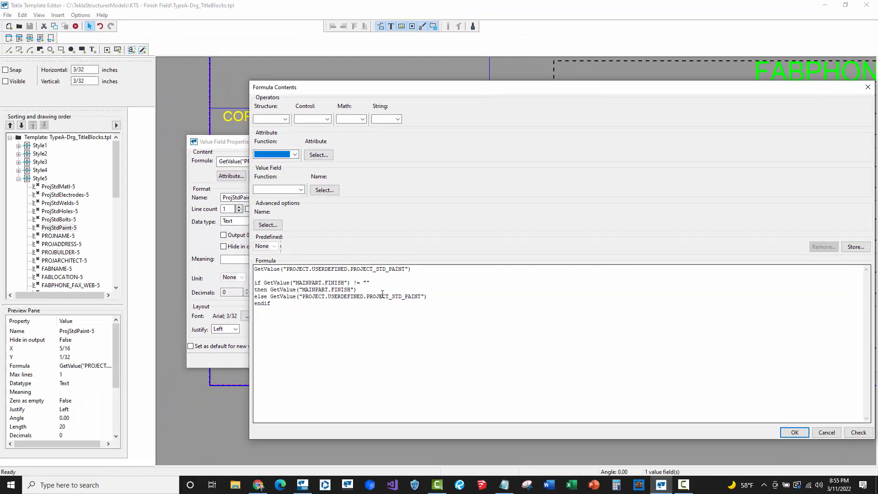
- Check the formula's syntax and dismiss the result
left_click(432, 298)
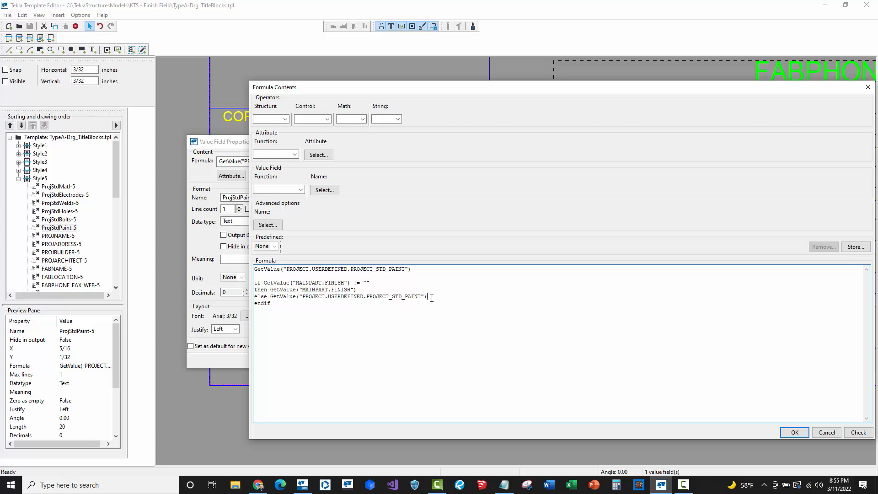
left_click(859, 432)
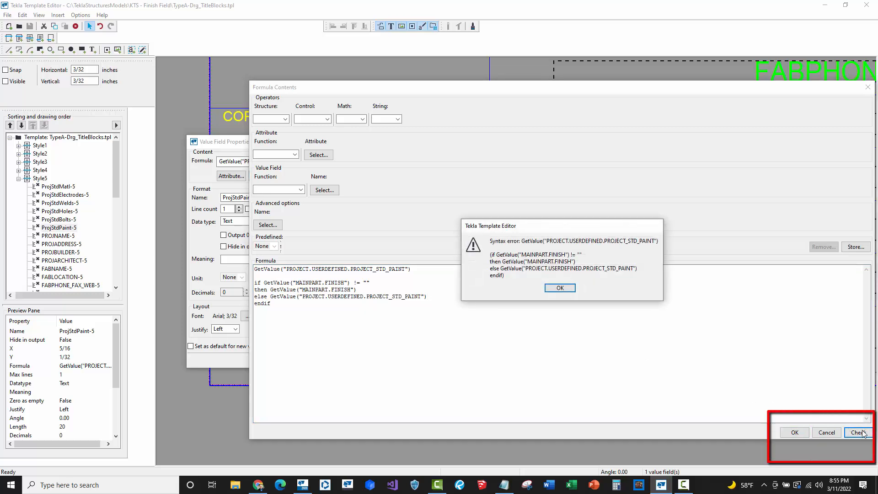
left_click(558, 289)
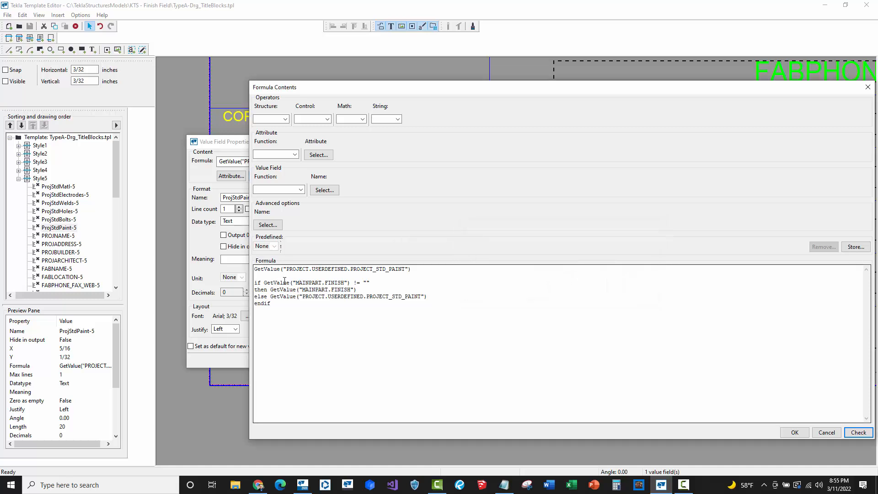
- Delete the original GetValue PROJECT_STD_PAINT line so only the if-then-else formula remains
left_click(255, 283)
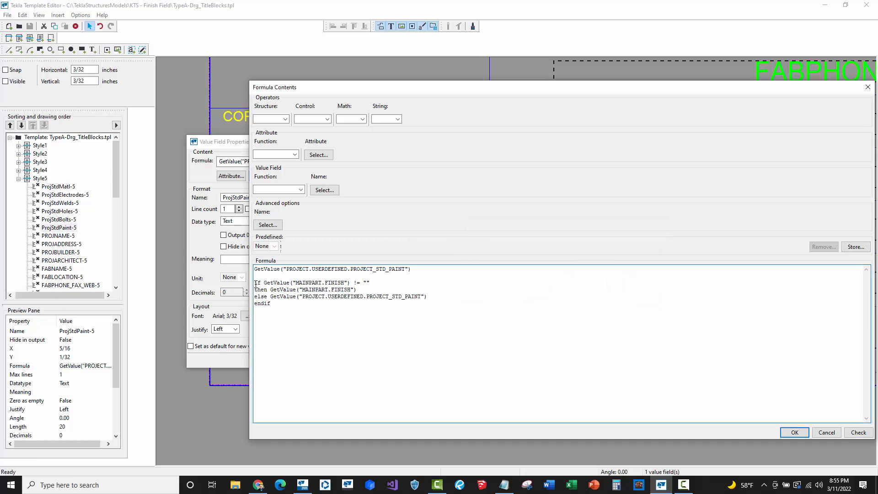
key("BackSpace")
key("BackSpace")
key("BackSpace")
key("BackSpace")
key("BackSpace")
key("BackSpace")
key("BackSpace")
key("BackSpace")
key("BackSpace")
key("BackSpace")
key("BackSpace")
key("BackSpace")
key("BackSpace")
key("BackSpace")
key("BackSpace")
key("BackSpace")
key("BackSpace")
key("BackSpace")
key("BackSpace")
key("BackSpace")
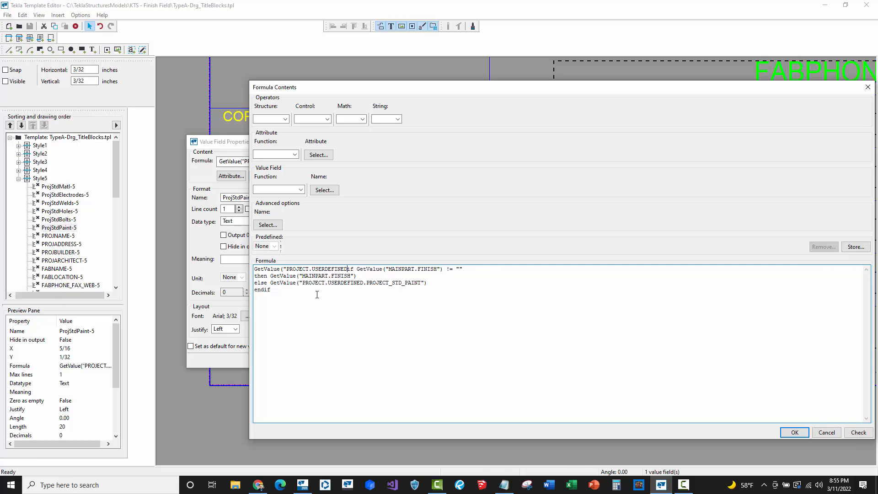
key("BackSpace")
key("BackSpace")
key("BackSpace")
key("BackSpace")
key("BackSpace")
key("BackSpace")
key("BackSpace")
key("BackSpace")
key("BackSpace")
key("BackSpace")
key("BackSpace")
key("BackSpace")
key("BackSpace")
key("BackSpace")
key("BackSpace")
key("BackSpace")
key("BackSpace")
key("BackSpace")
key("BackSpace")
key("BackSpace")
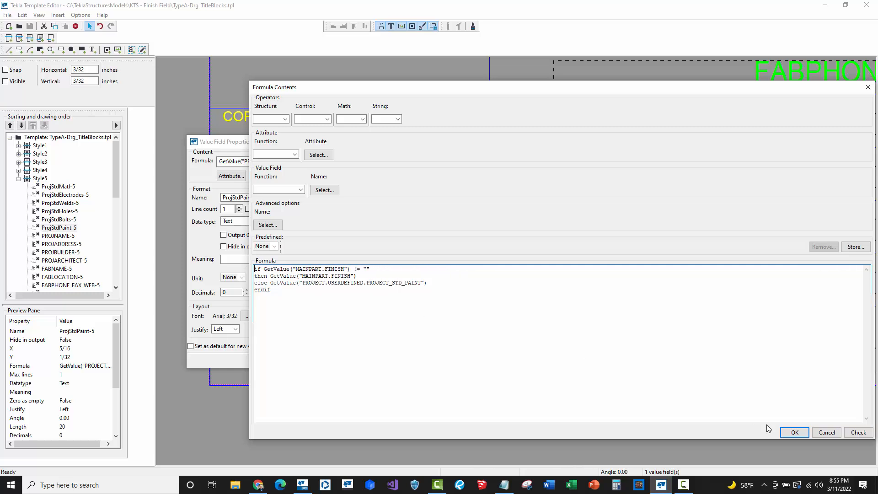
- Check the edited formula's syntax again and accept the formula
left_click(852, 432)
left_click(556, 275)
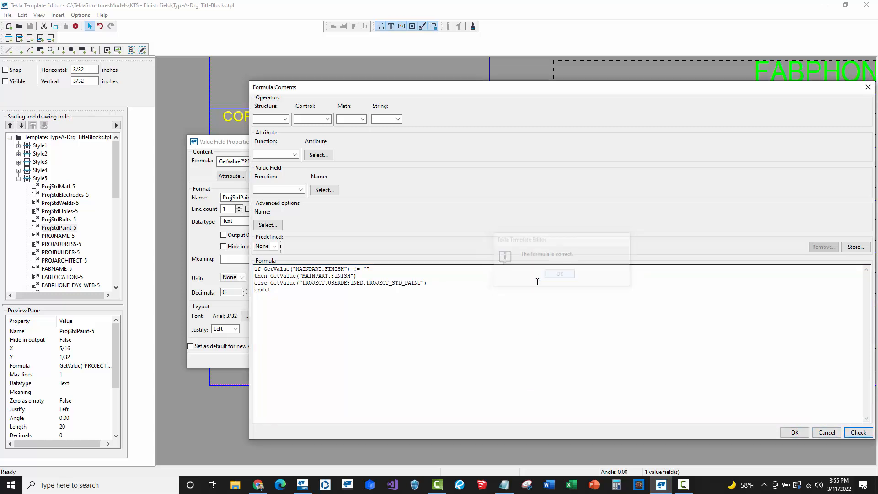
left_click(795, 433)
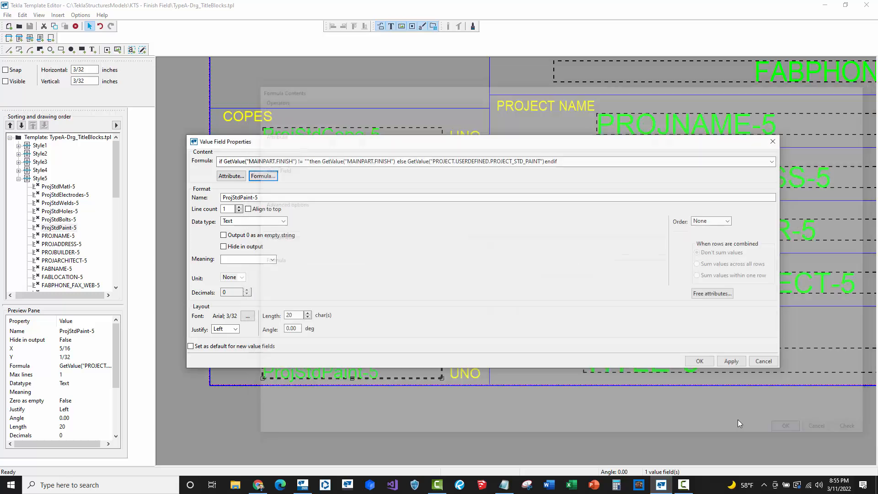
- Accept the ProjStdPaint-5 value field properties and save the template
left_click(697, 361)
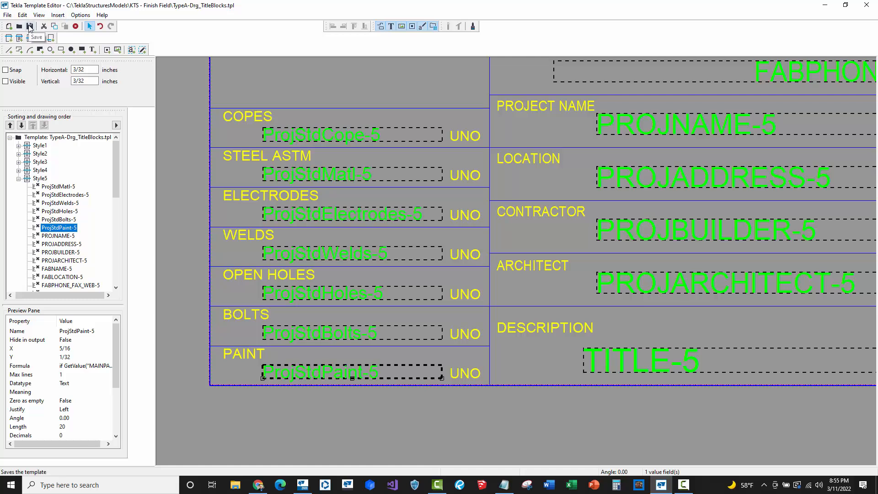
left_click(30, 28)
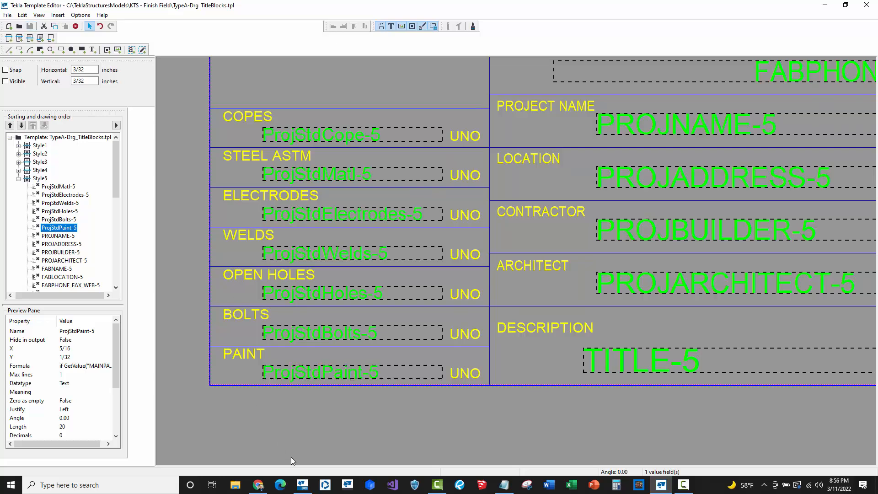
- Switch to Tekla Structures and refresh the drawing's title block template from the PAINT cell
left_click(303, 484)
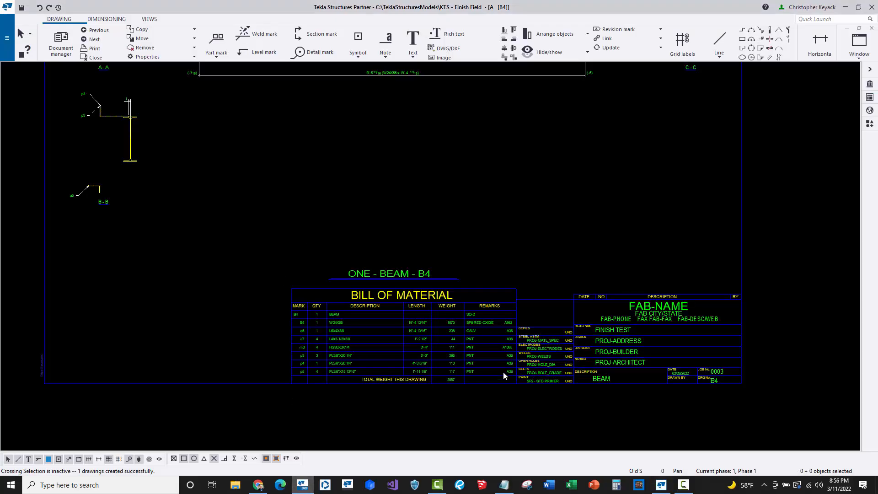
scroll(504, 377, "up", 5)
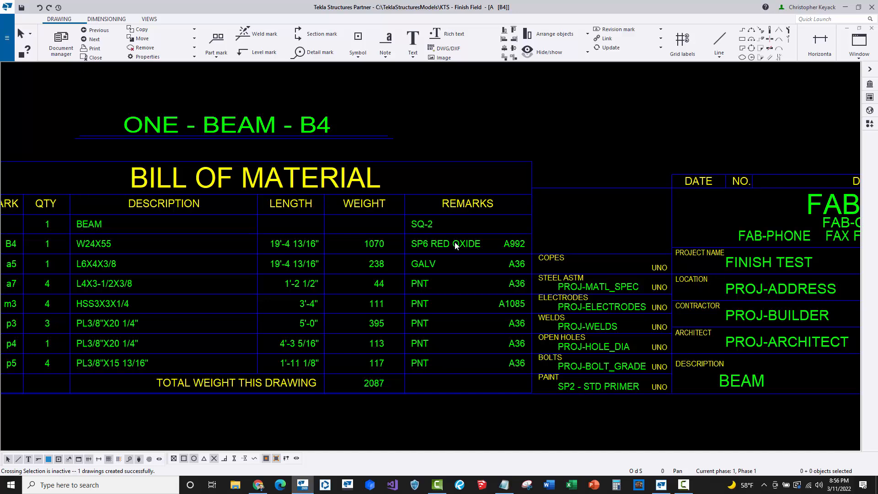
middle_click_drag(326, 276, 359, 277)
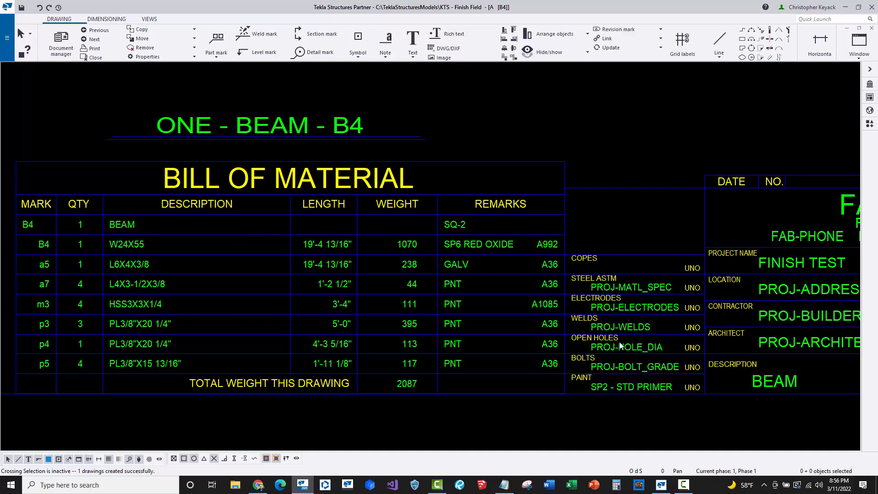
left_click(630, 388)
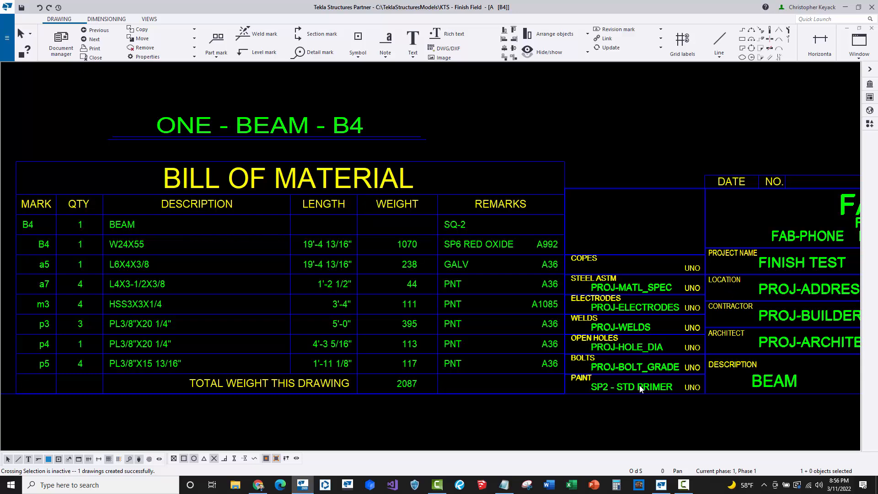
right_click(640, 386)
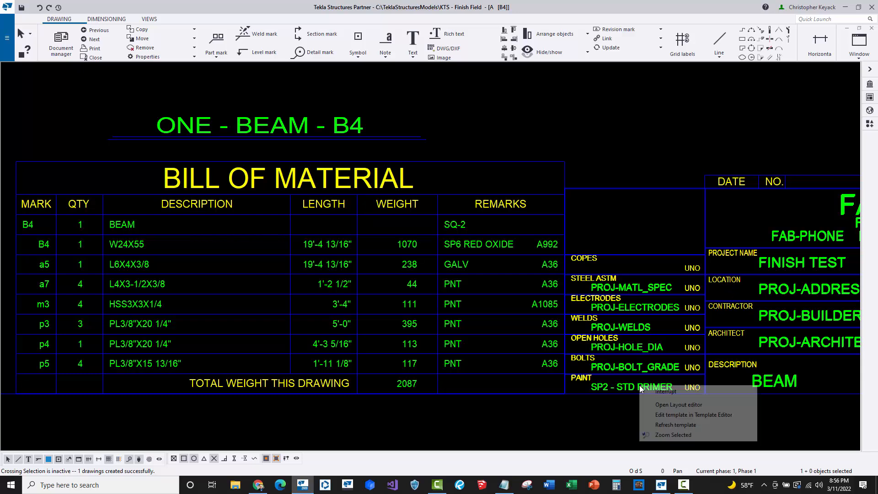
left_click(661, 425)
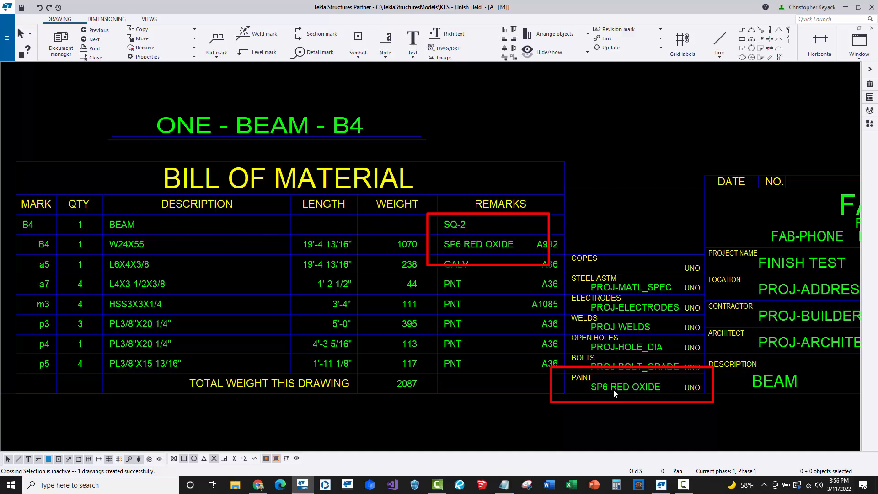
- Open the bill of material table's template in the Template Editor, accepting the version notice
left_click(510, 249)
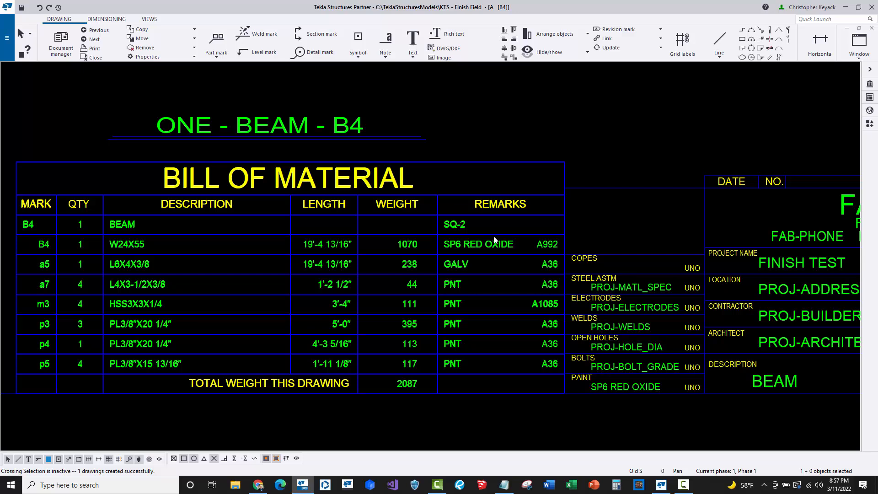
left_click(507, 129)
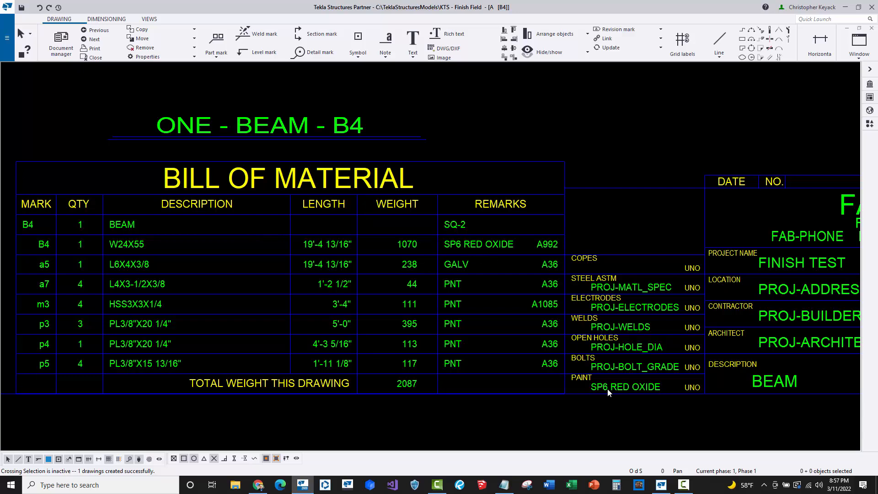
left_click(494, 247)
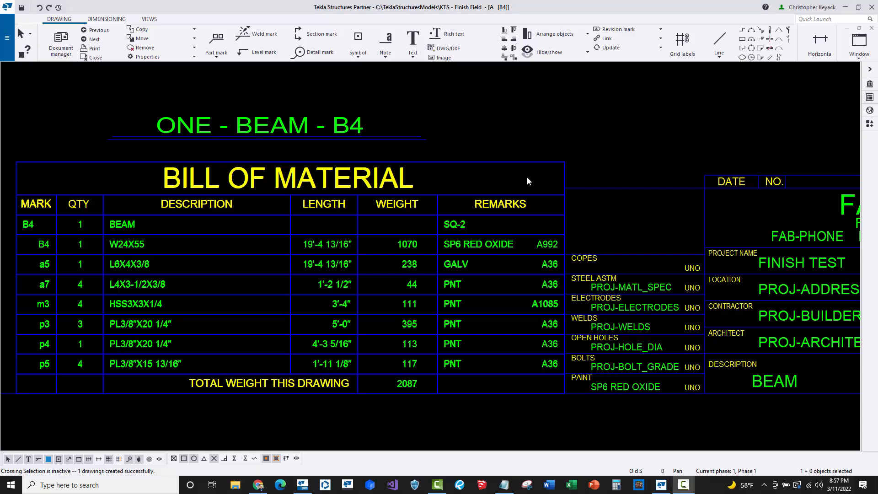
double_click(494, 247)
left_click(449, 239)
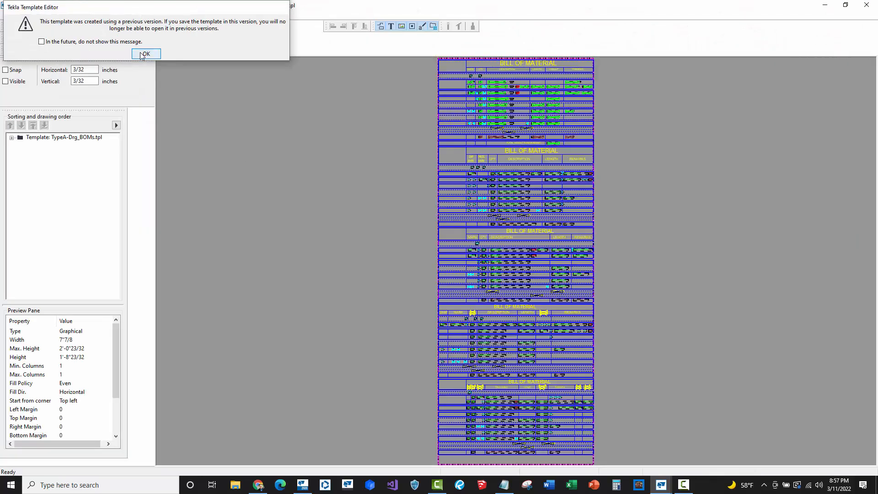
left_click(144, 54)
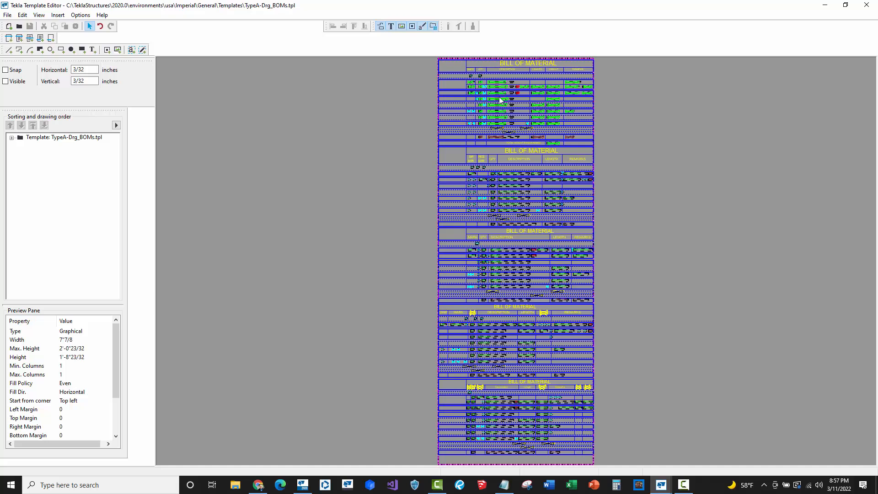
- Expand the TypeA-Drg_BOMs.tpl template tree to show its styles
scroll(561, 150, "up", 5)
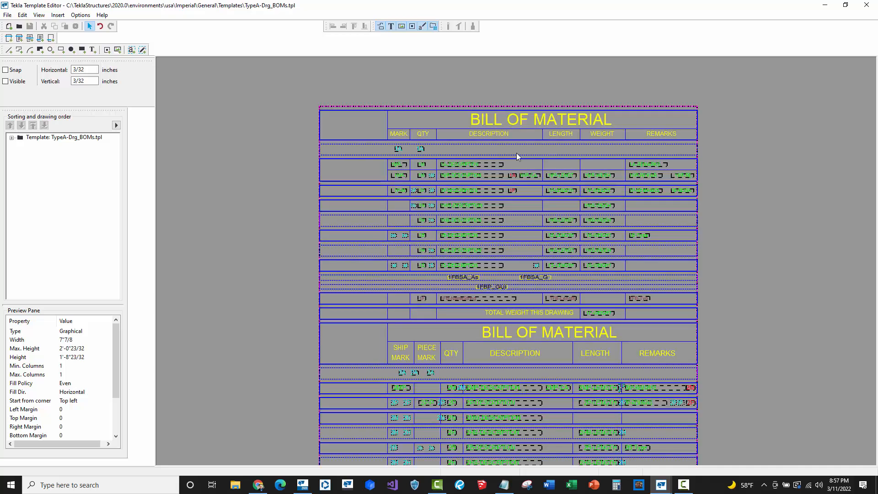
scroll(549, 152, "up", 1)
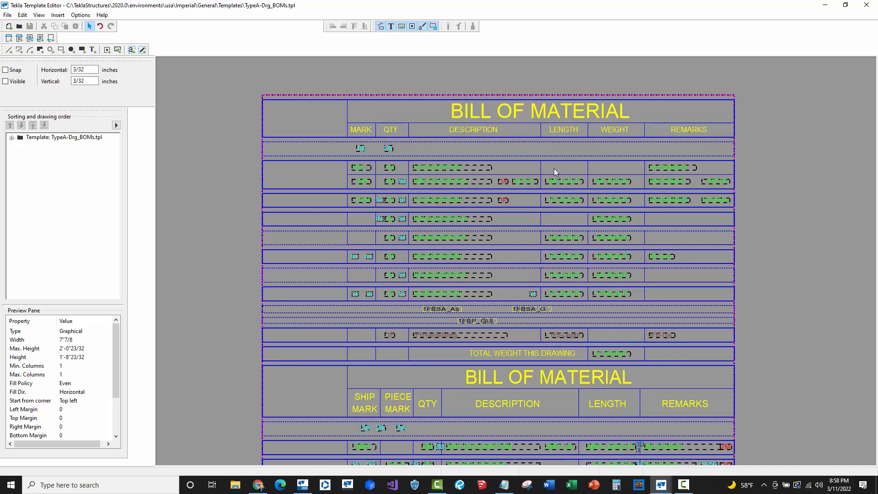
scroll(721, 171, "up", 1)
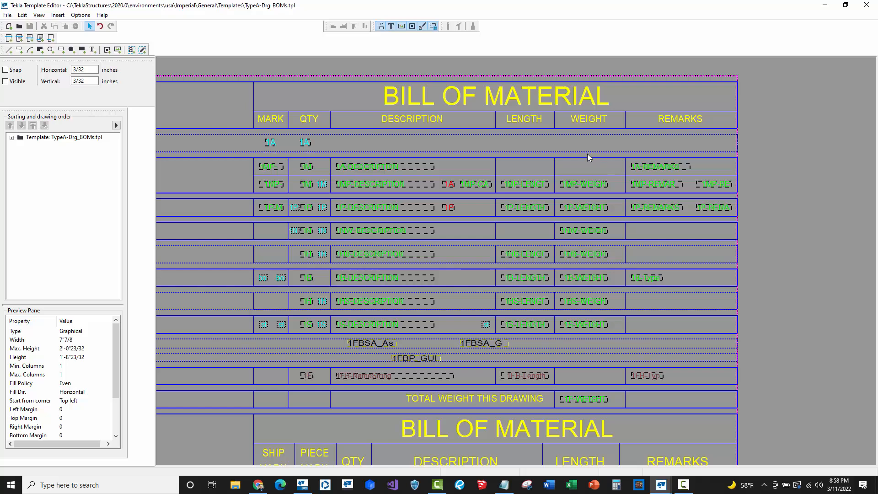
middle_click_drag(602, 301, 682, 282)
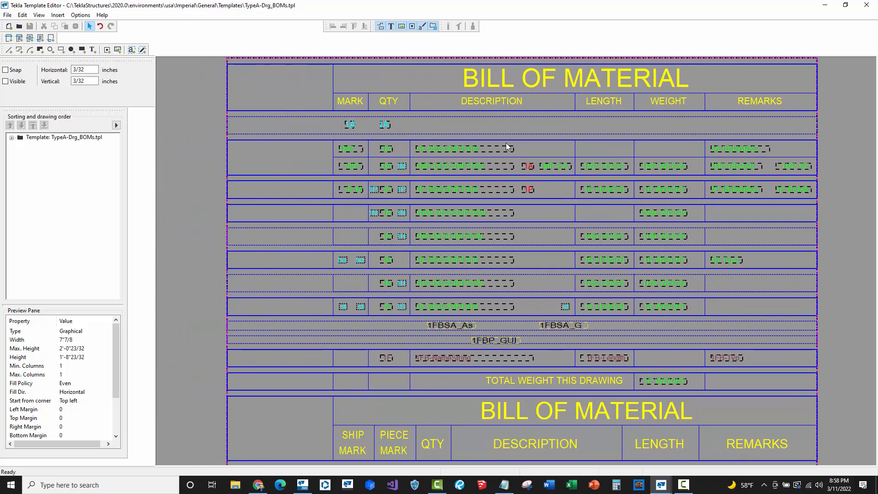
double_click(19, 139)
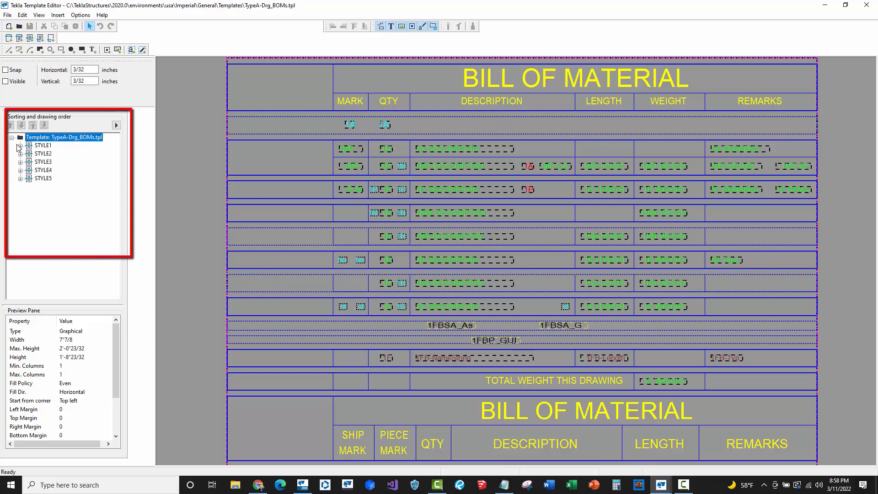
- Browse STYLE1's rows in the template tree, comparing the STYLE1-Assembly, STYLE1-MainPart and STYLE1-Part styles
left_click(20, 145)
left_click(46, 145)
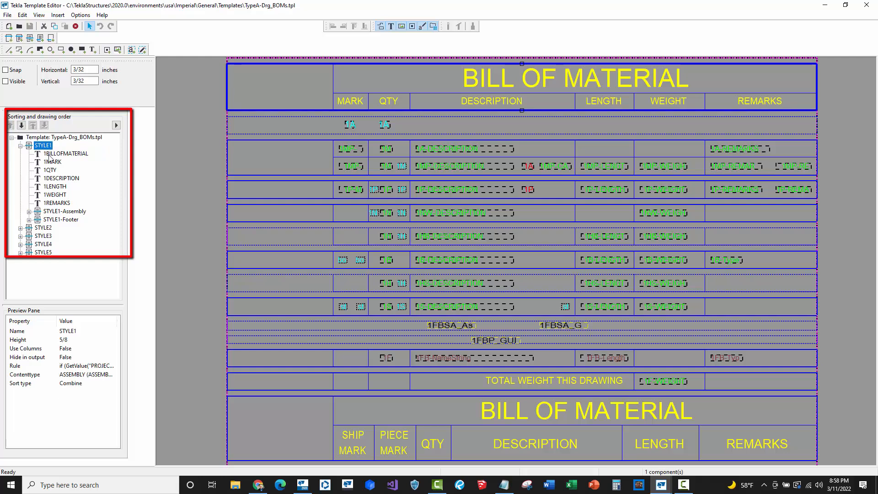
left_click(68, 211)
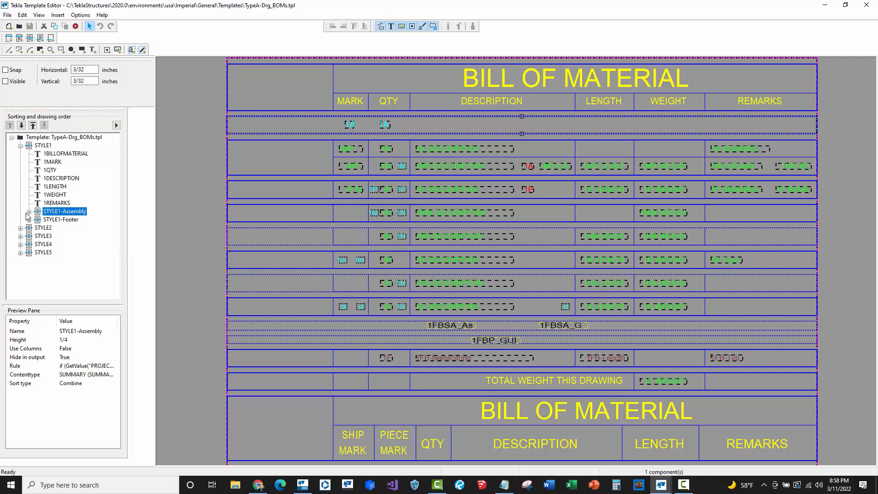
left_click(46, 145)
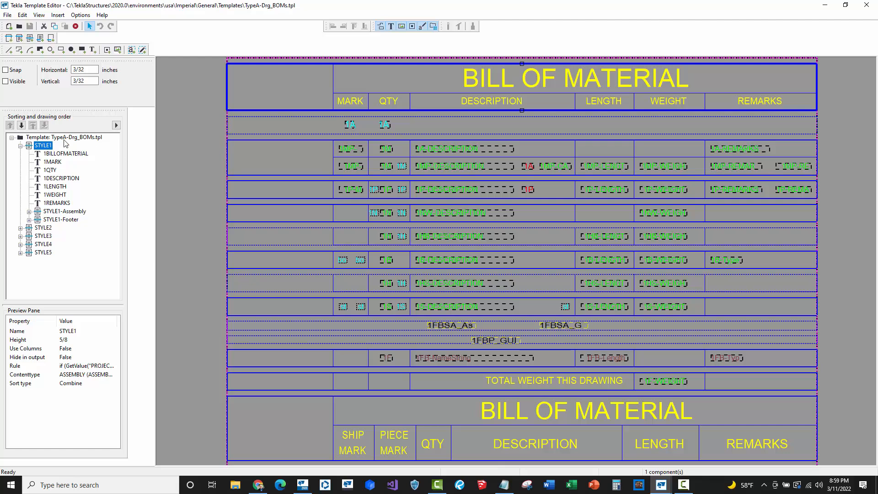
left_click(51, 212)
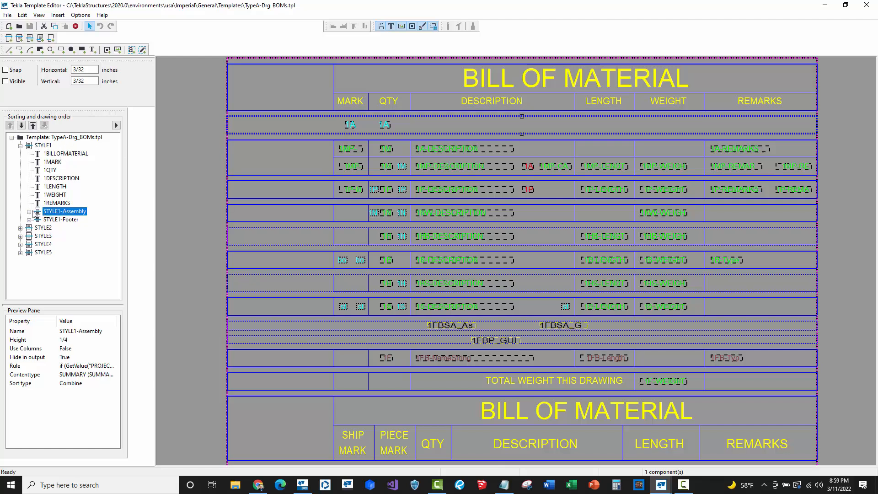
left_click(29, 212)
left_click(67, 237)
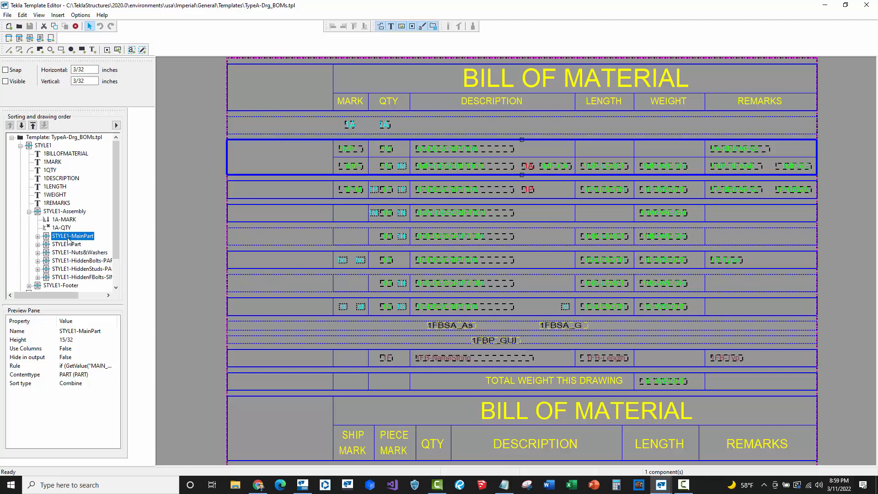
left_click(71, 245)
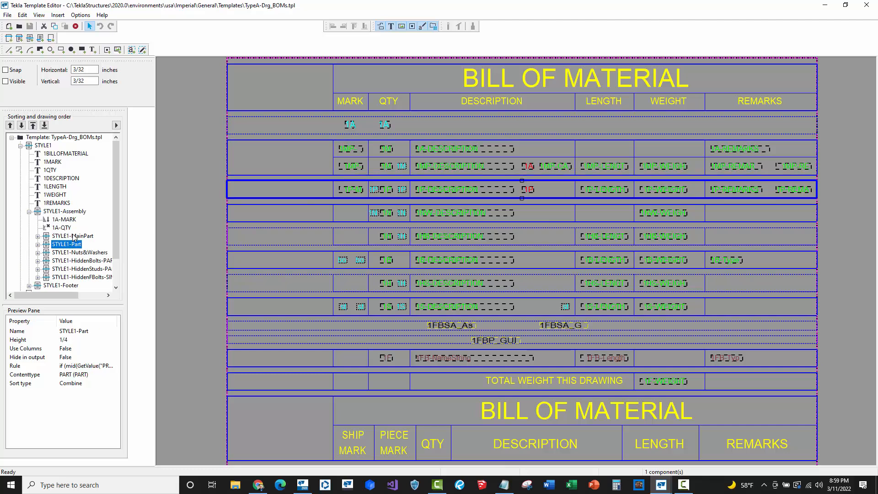
left_click(76, 236)
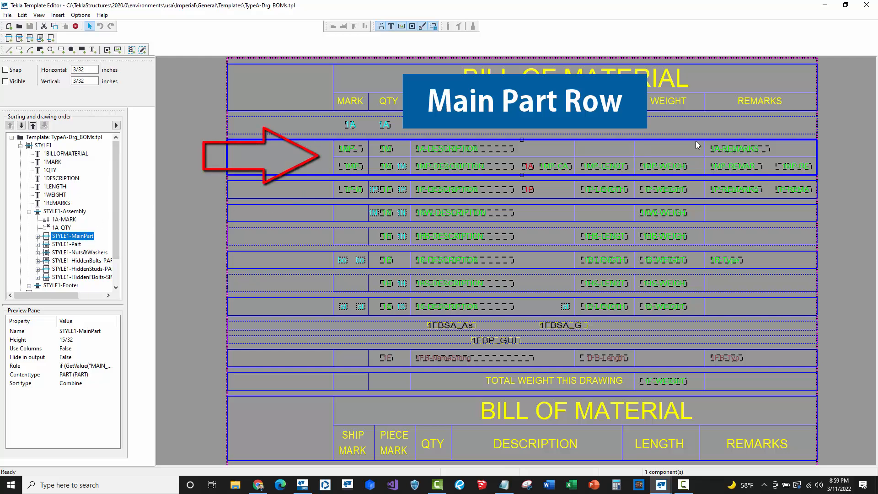
- Inspect the formulas of the assembly and main part REMARKS value fields in the bill of material template
scroll(696, 142, "up", 1)
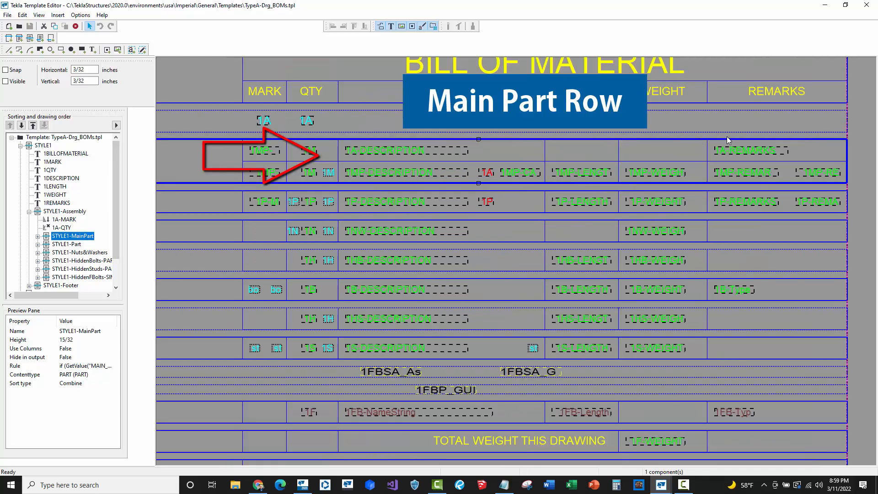
scroll(703, 146, "up", 2)
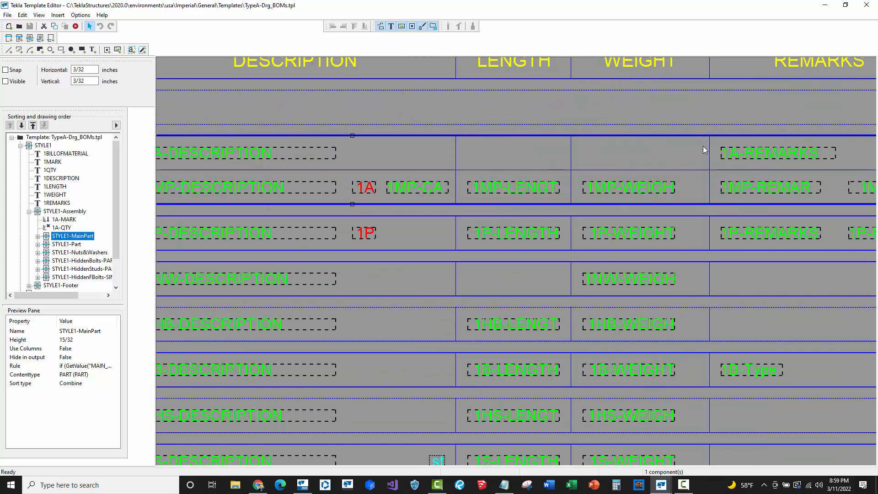
middle_click_drag(651, 185, 621, 199)
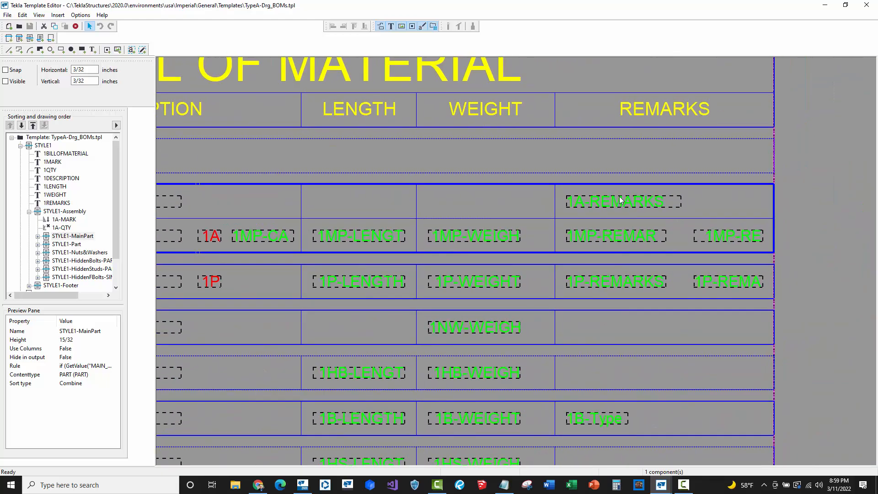
left_click(622, 201)
left_click(617, 237)
double_click(621, 202)
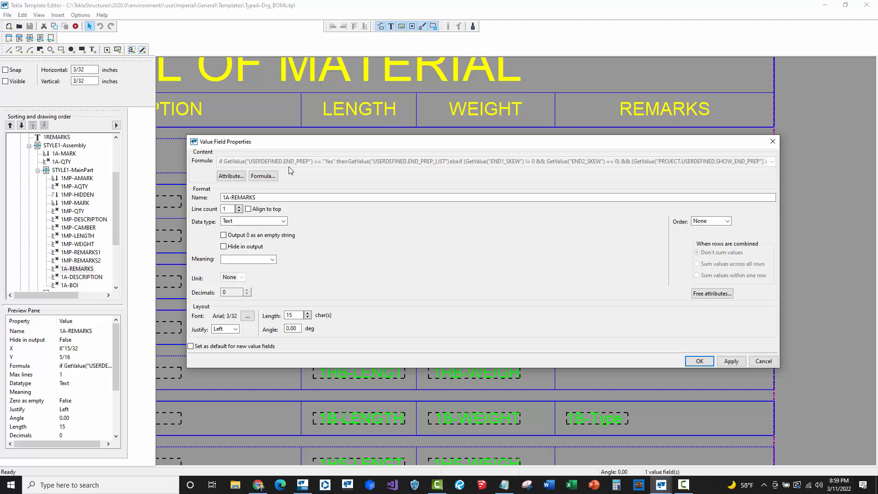
left_click(760, 361)
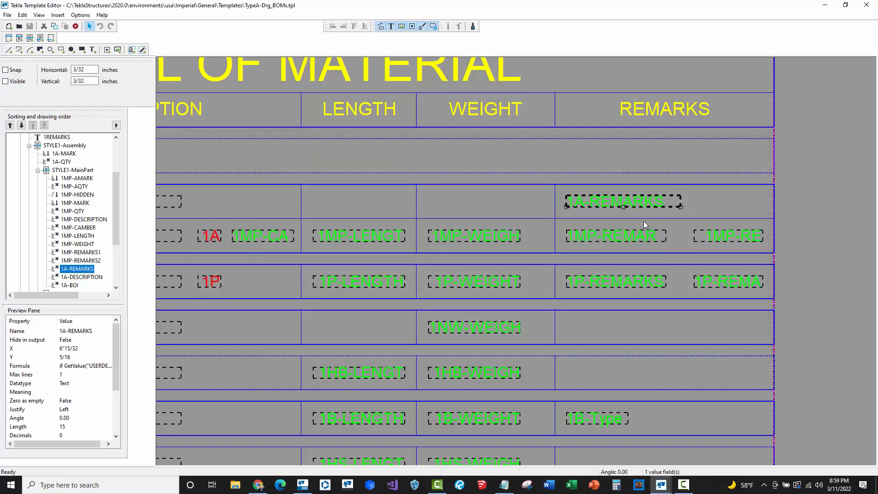
left_click(625, 238)
double_click(624, 237)
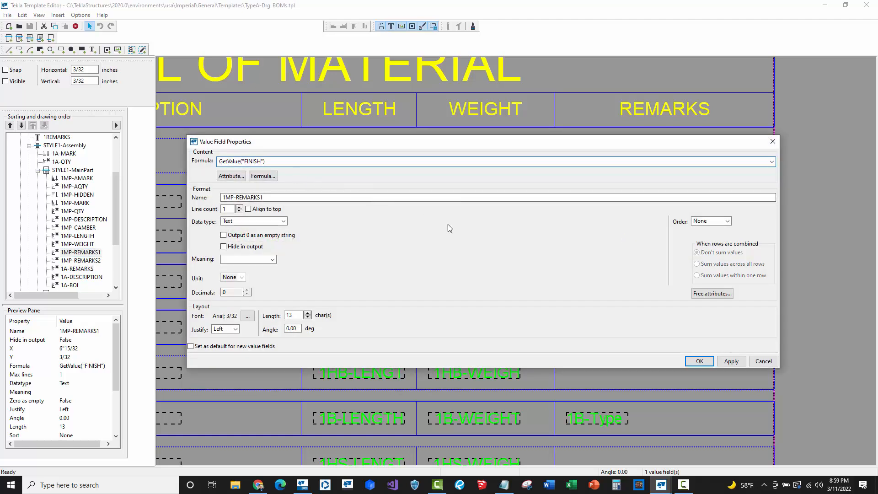
left_click(763, 362)
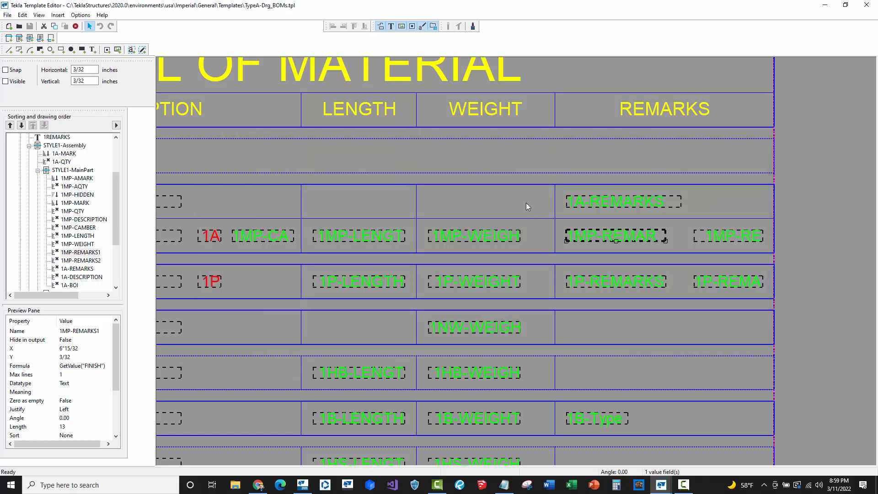
left_click(698, 212)
left_click(648, 236)
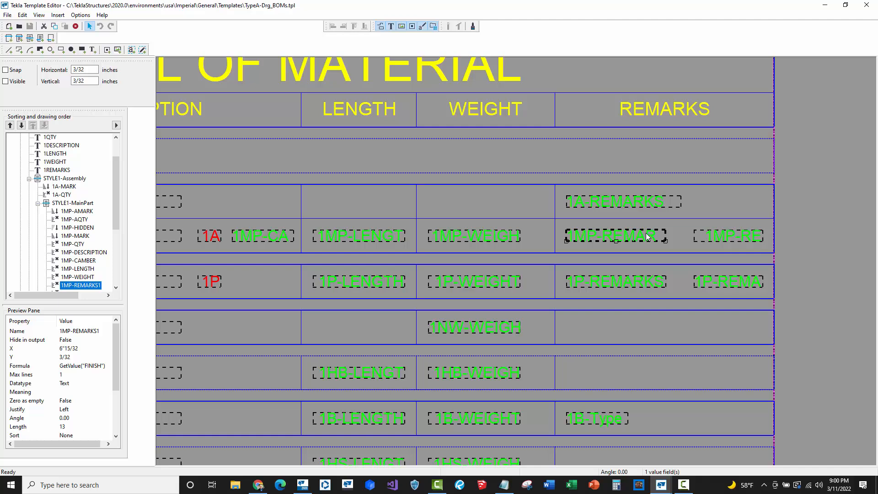
double_click(647, 235)
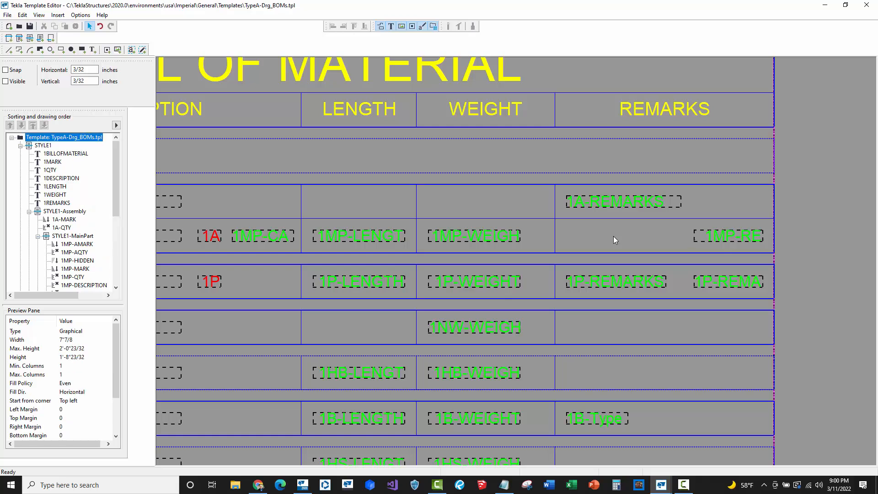
- Save the template as TypeA-Drg_BOMs.tpl in the KTS - Finish Field model's attributes folder
left_click(8, 18)
left_click(21, 65)
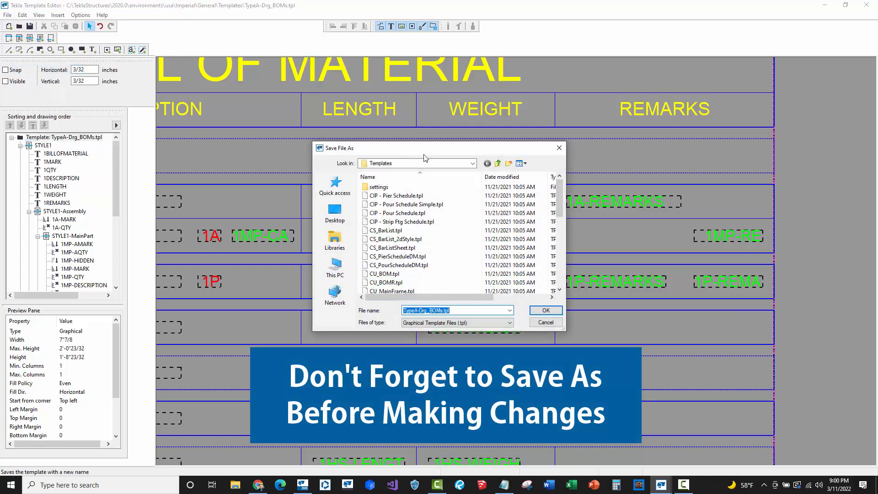
left_click(426, 164)
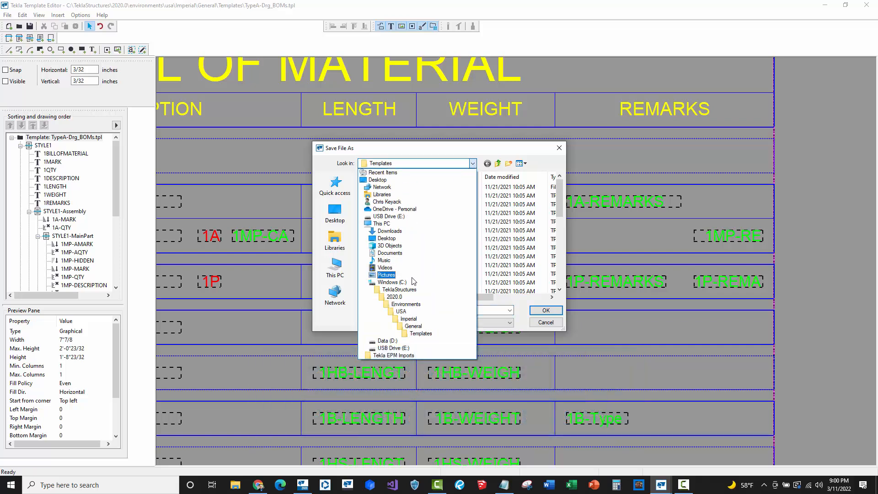
left_click(393, 282)
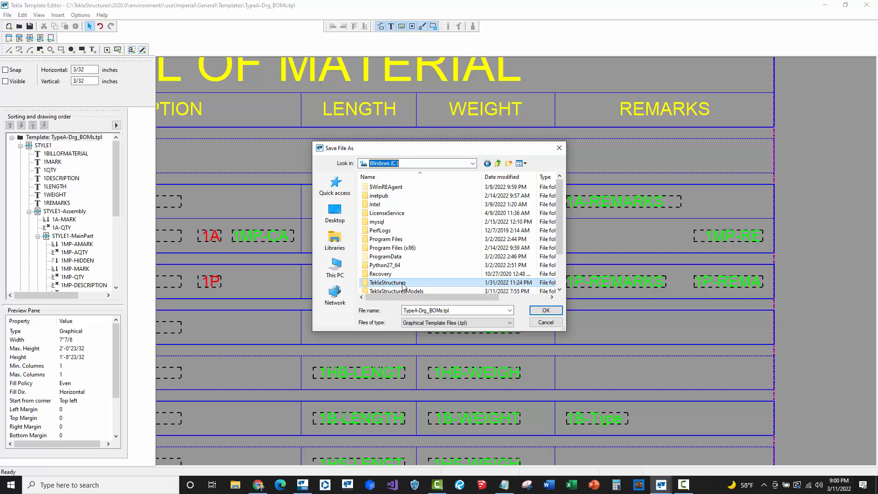
scroll(401, 272, "down", 1)
double_click(401, 268)
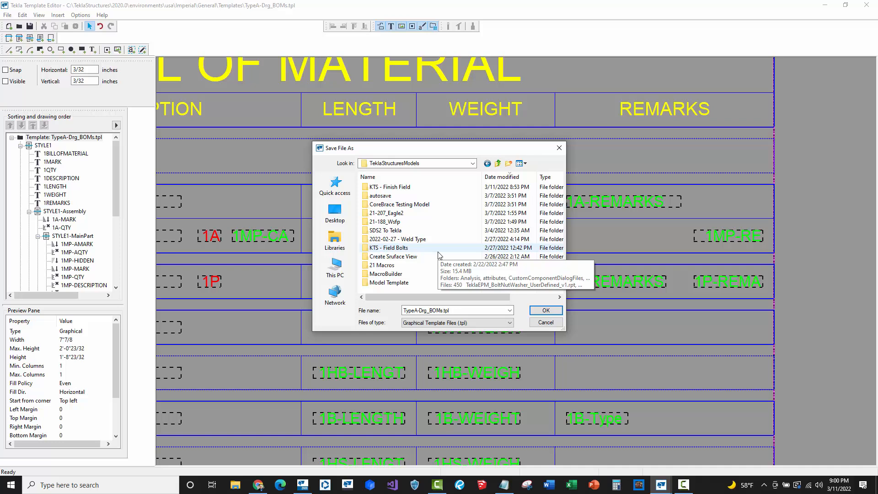
double_click(403, 187)
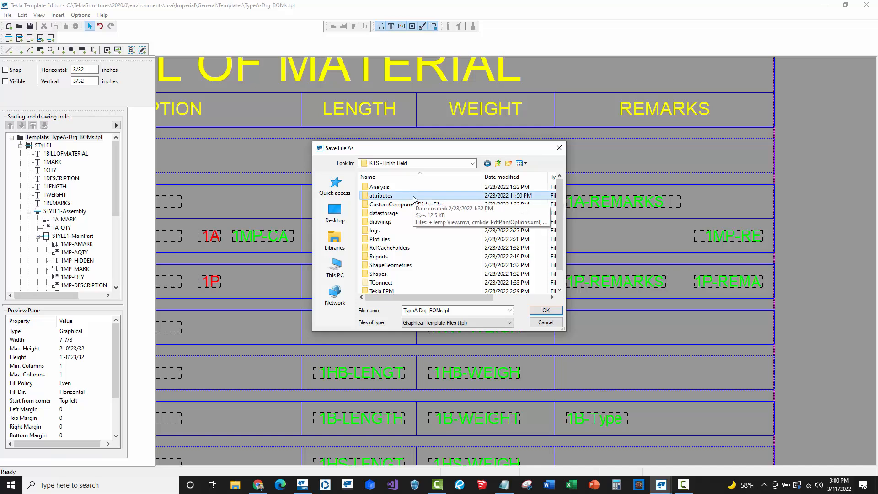
scroll(414, 219, "down", 1)
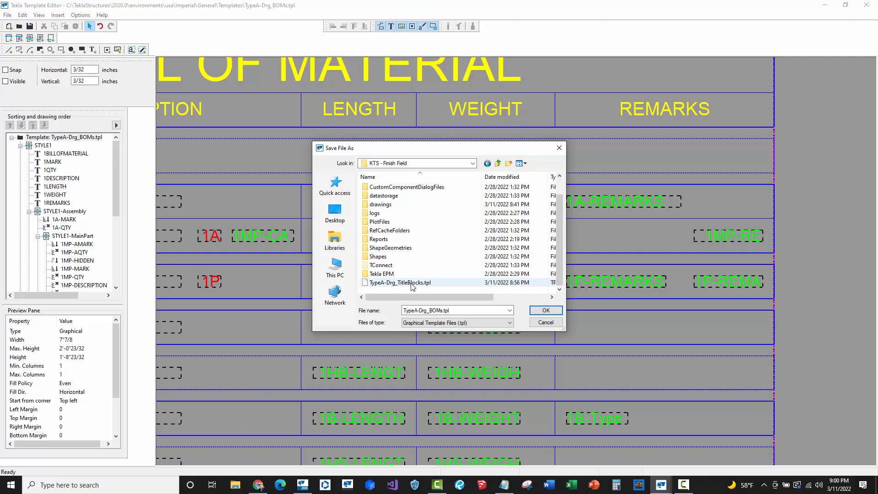
left_click(471, 311)
left_click(472, 312)
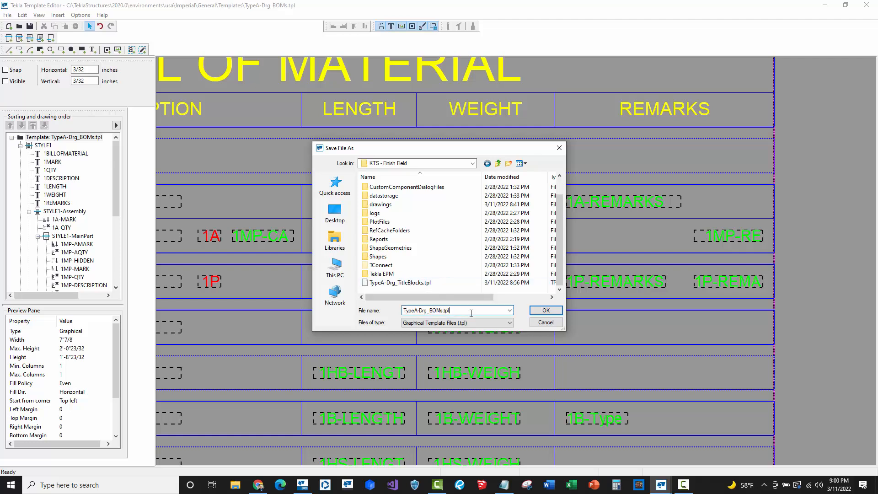
left_click(545, 311)
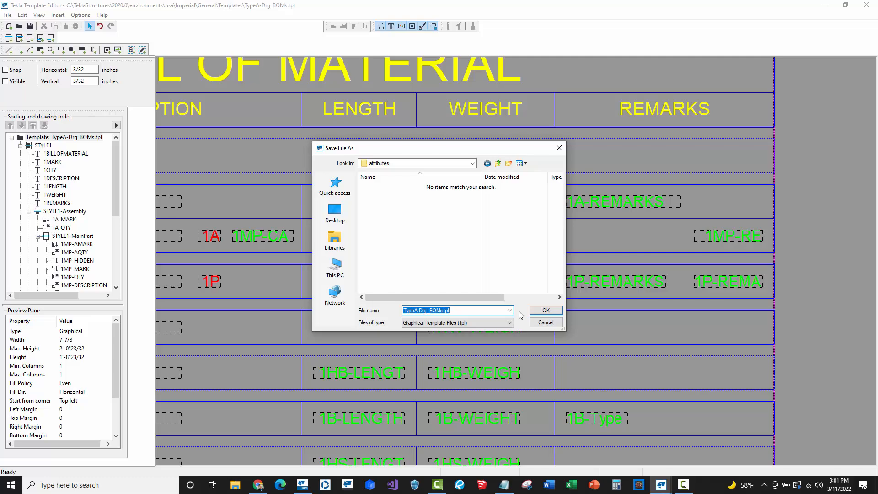
left_click(541, 310)
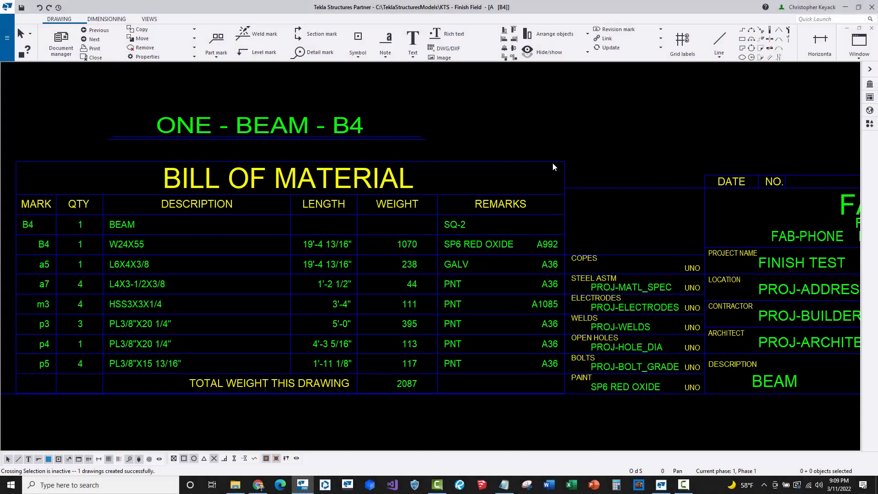
- Switch to Tekla Structures and refresh the drawing's bill of material table template
left_click(482, 244)
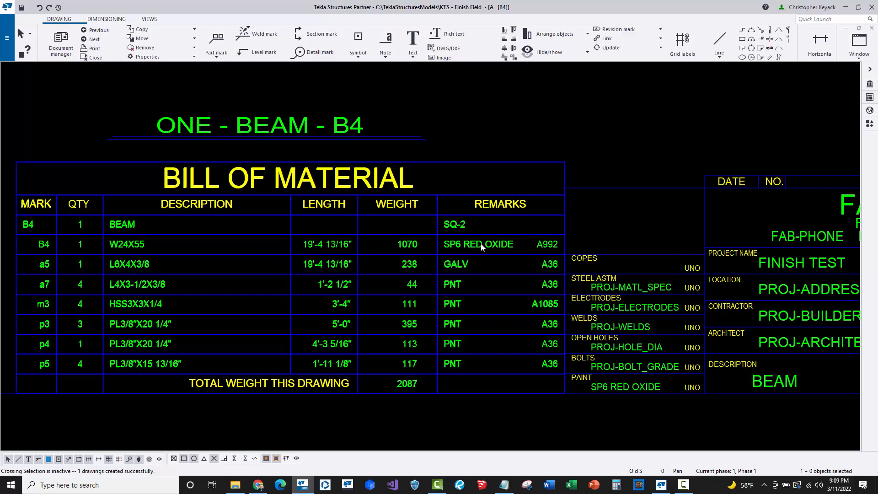
right_click(482, 246)
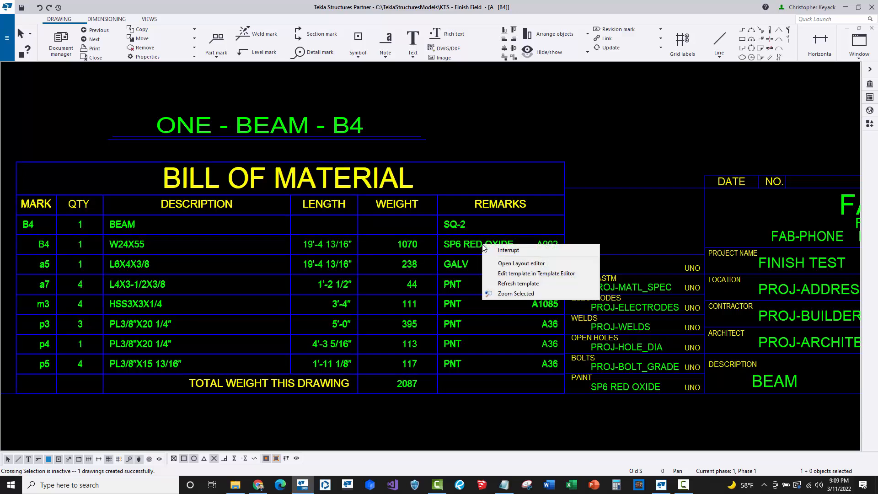
left_click(533, 285)
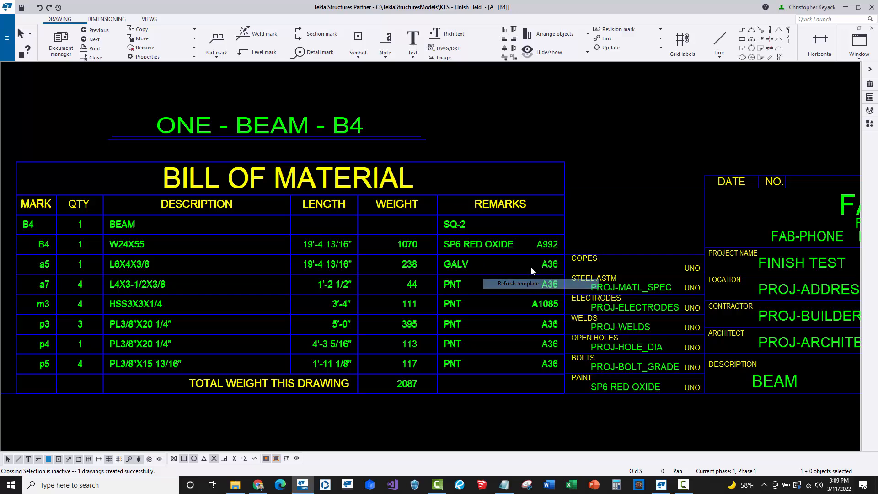
left_click(575, 100)
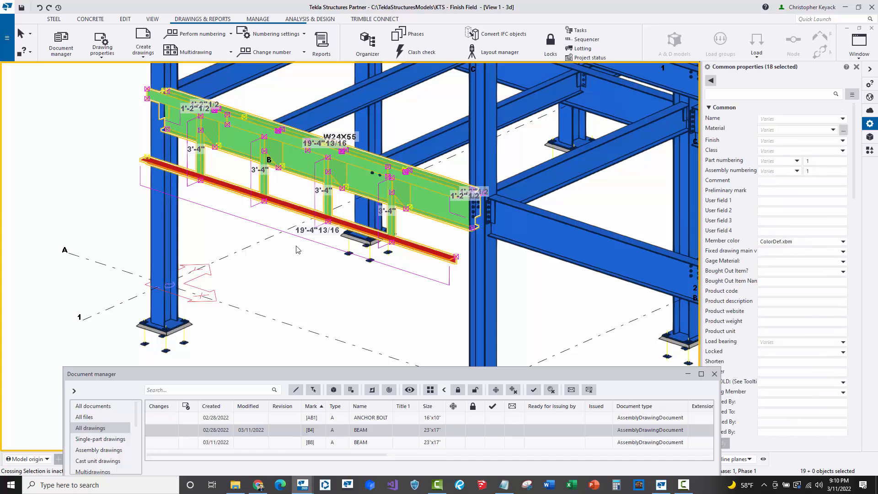
- Clear the Finish property of the selected beam assembly parts in the model and apply the change
left_click(286, 209, "ctrl")
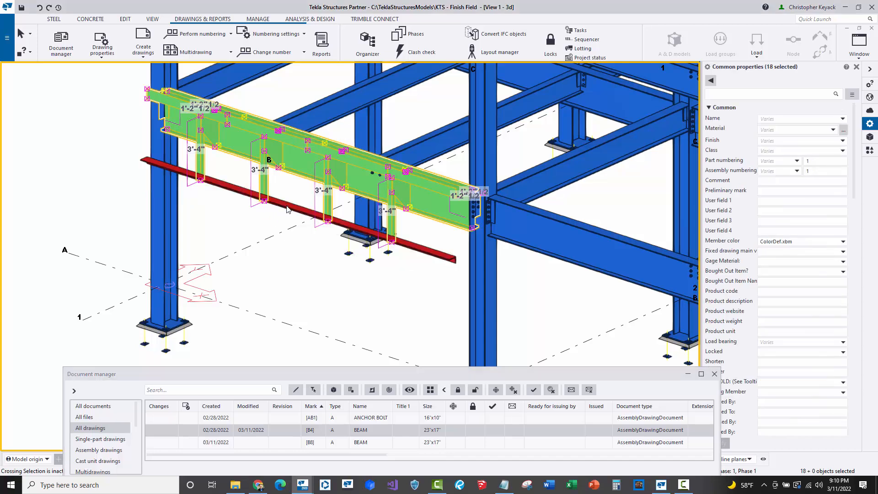
left_click(301, 170, "ctrl")
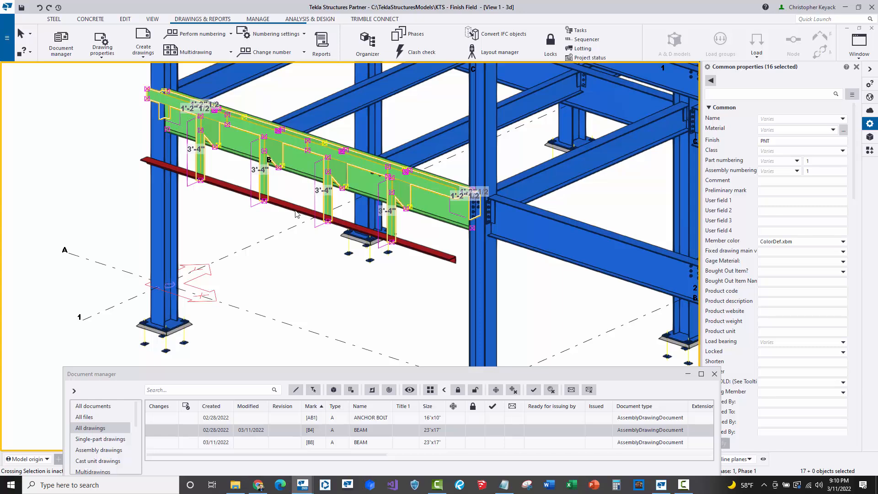
left_click(784, 141)
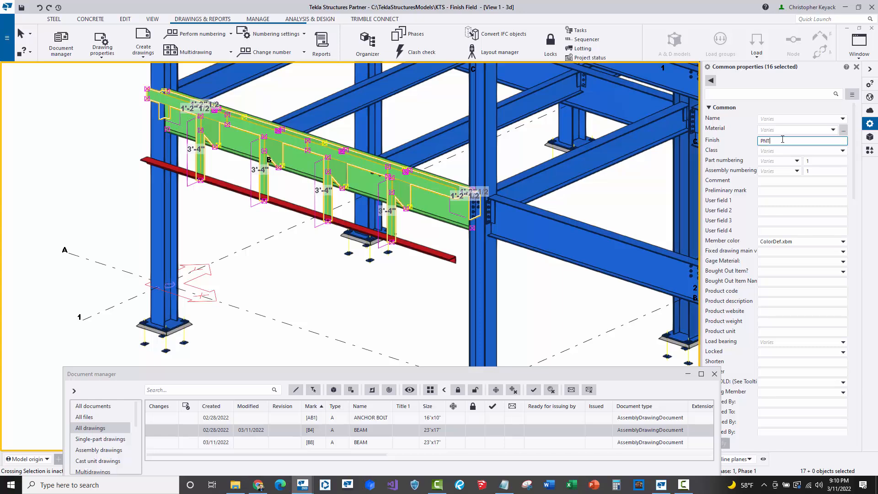
key("BackSpace")
key("BackSpace")
key("BackSpace")
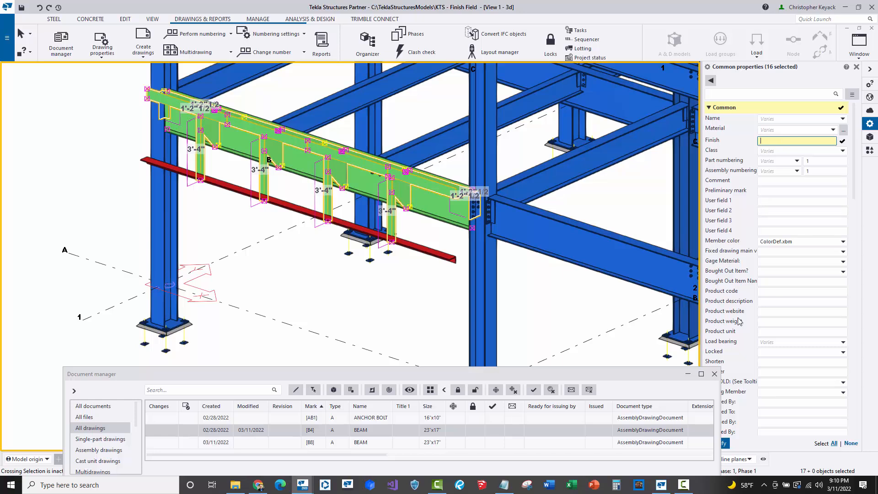
left_click(724, 444)
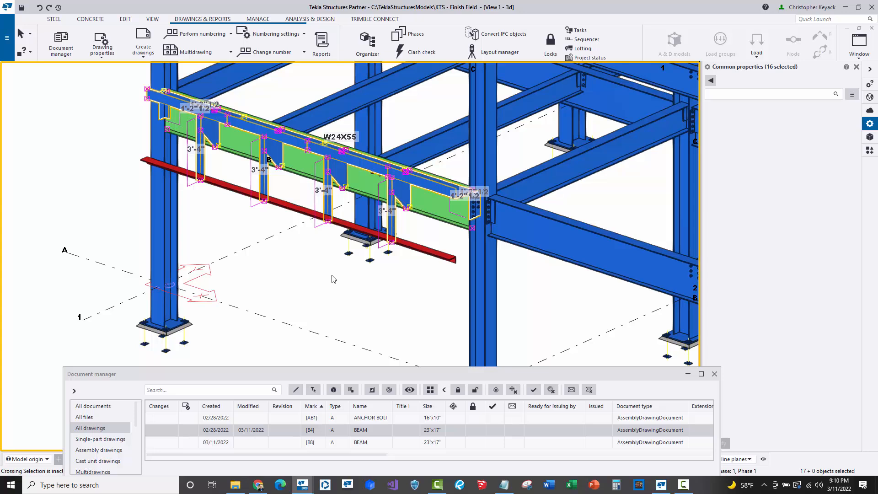
left_click(291, 276)
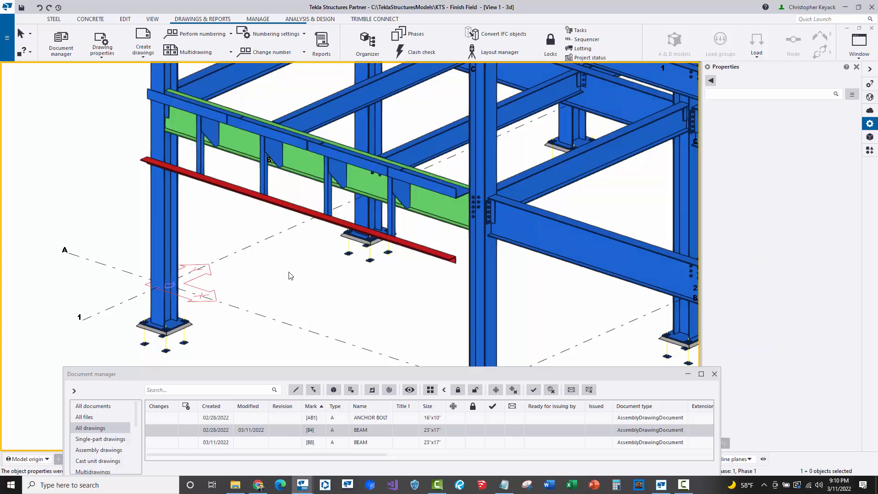
- Inspect the Finish values of the main W24X55 beam and the attached angle in the model
left_click(296, 164)
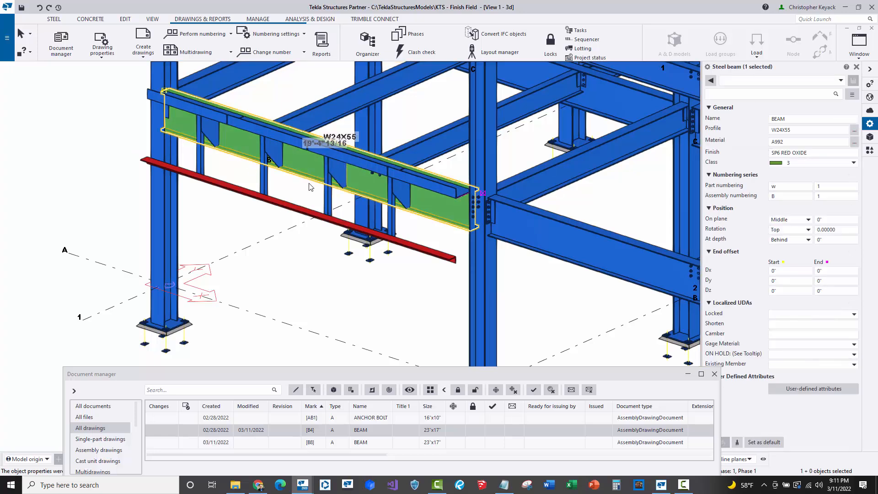
left_click(300, 208)
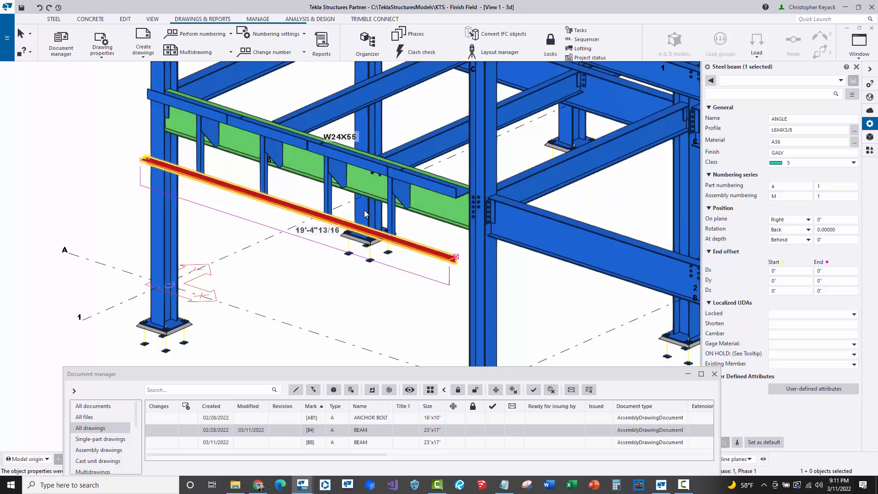
left_click(795, 153)
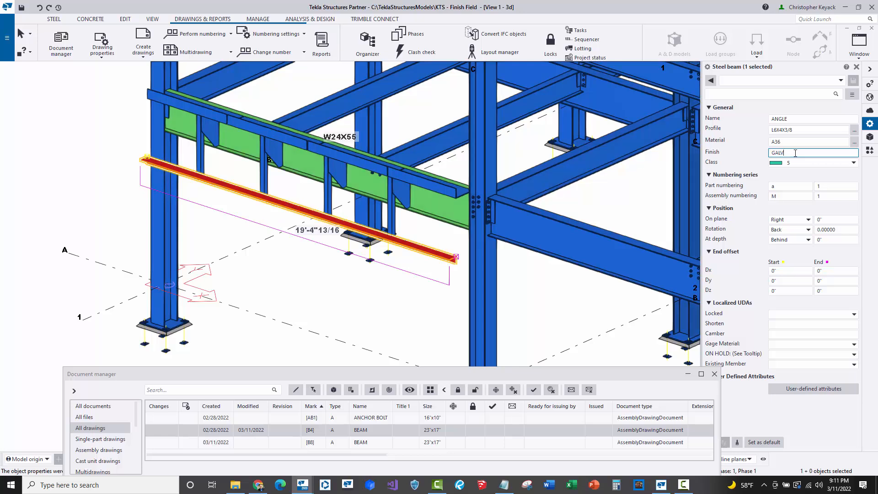
left_click(279, 287)
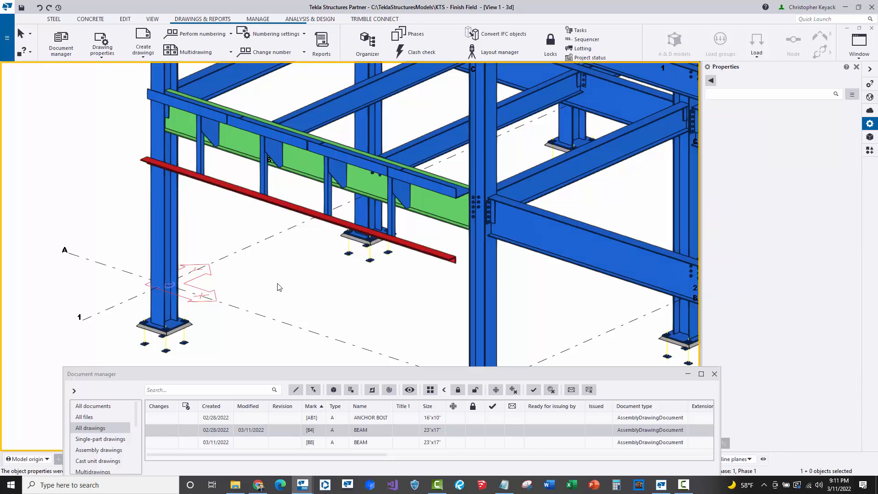
- Open the B4 assembly drawing, performing numbering, and review its bill of material remarks and title block paint
double_click(238, 430)
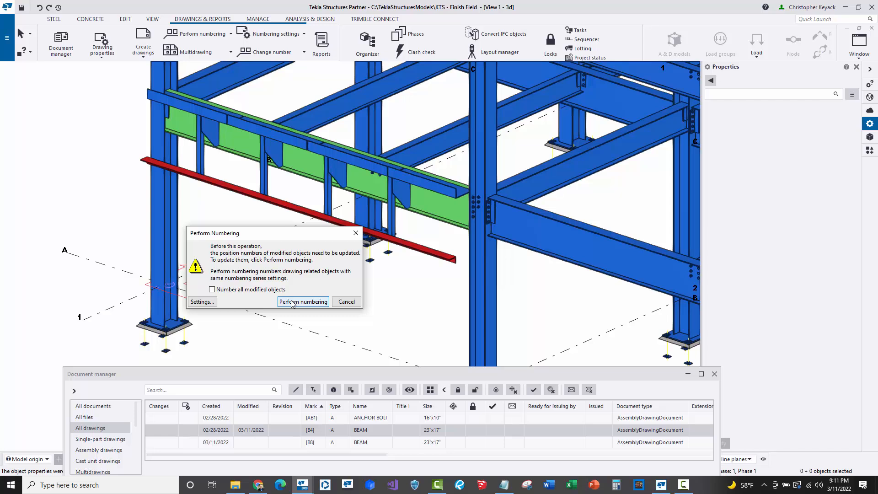
left_click(293, 302)
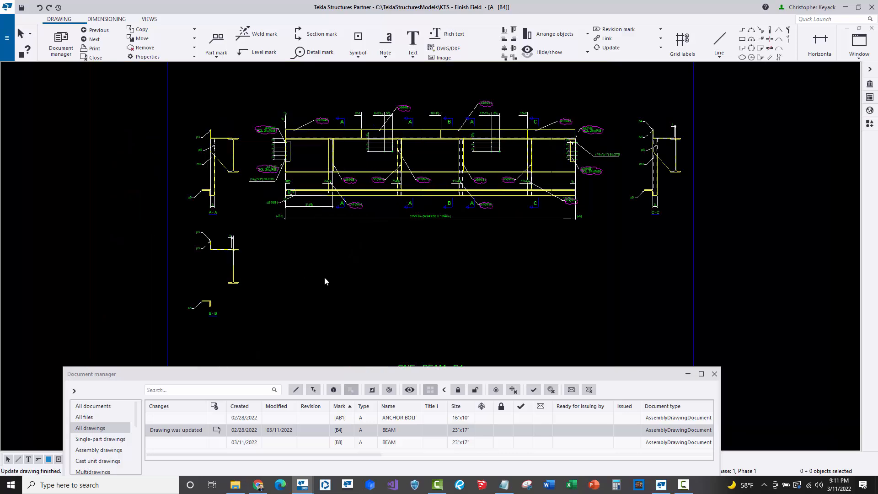
middle_click_drag(388, 274, 371, 164)
scroll(481, 328, "up", 3)
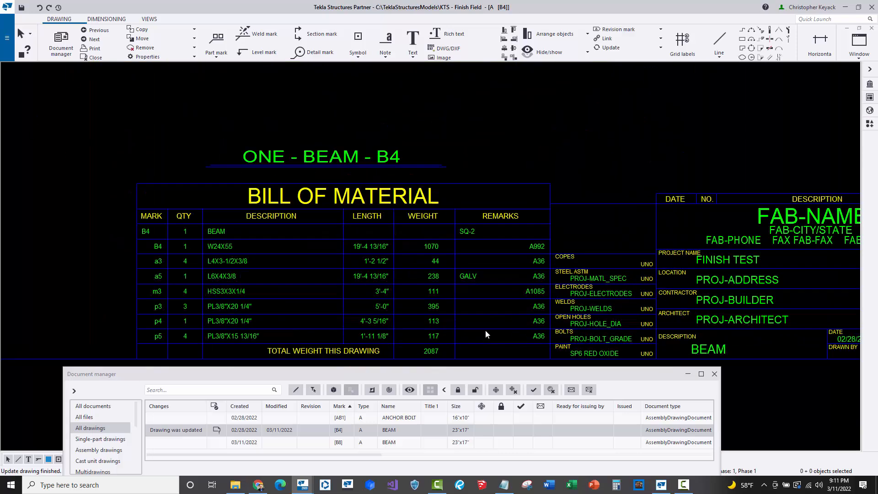
middle_click_drag(485, 331, 386, 284)
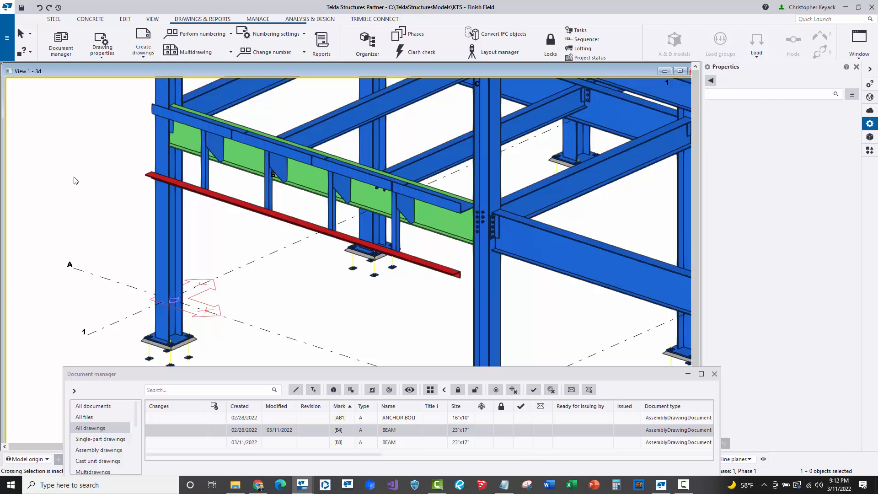
- Open the project properties' user-defined attributes and examine the Project Std. Paint value before closing the dialog
scroll(98, 191, "down", 2)
middle_click_drag(427, 207, 428, 252)
scroll(428, 252, "down", 1)
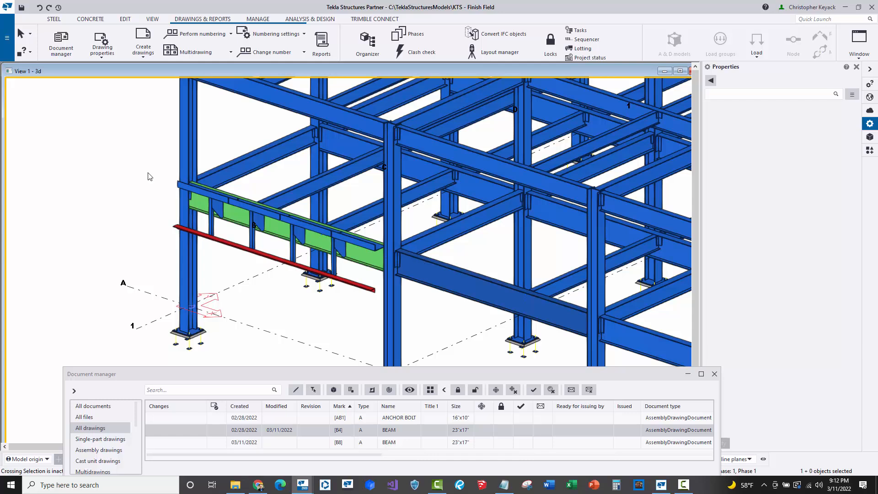
left_click(7, 57)
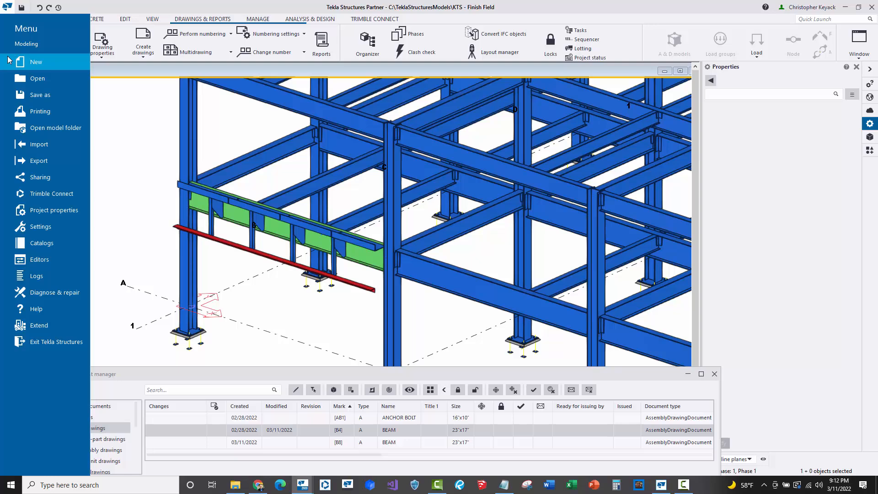
left_click(66, 211)
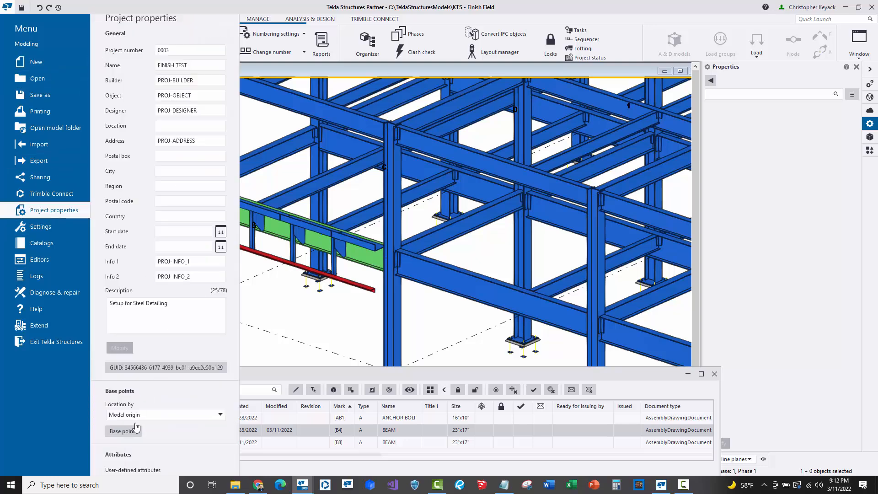
left_click(125, 470)
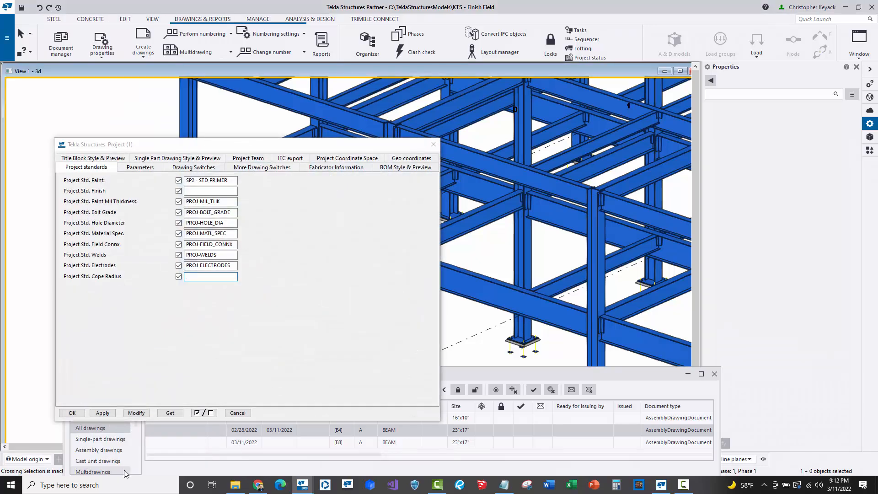
left_click(230, 180)
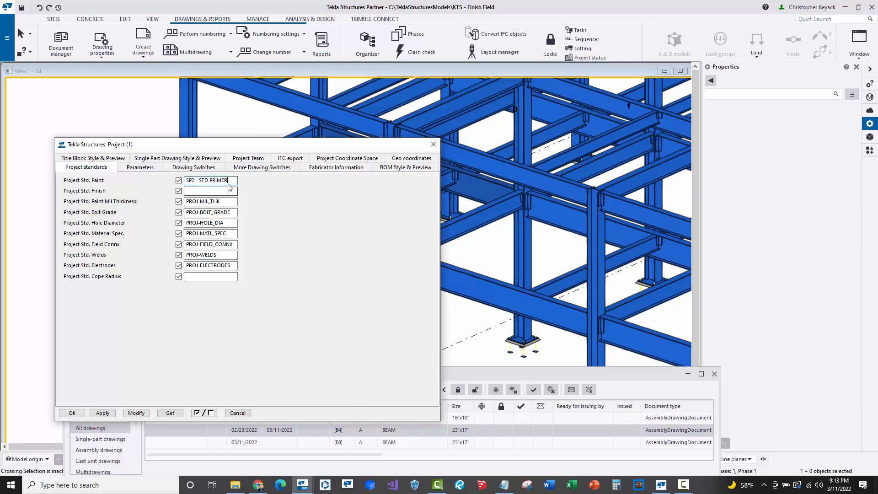
left_click_drag(230, 180, 176, 182)
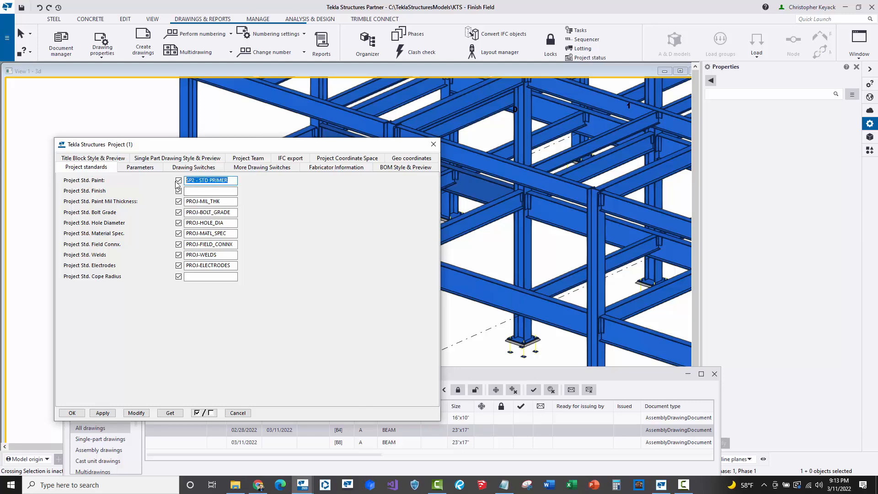
left_click(230, 180)
left_click(433, 144)
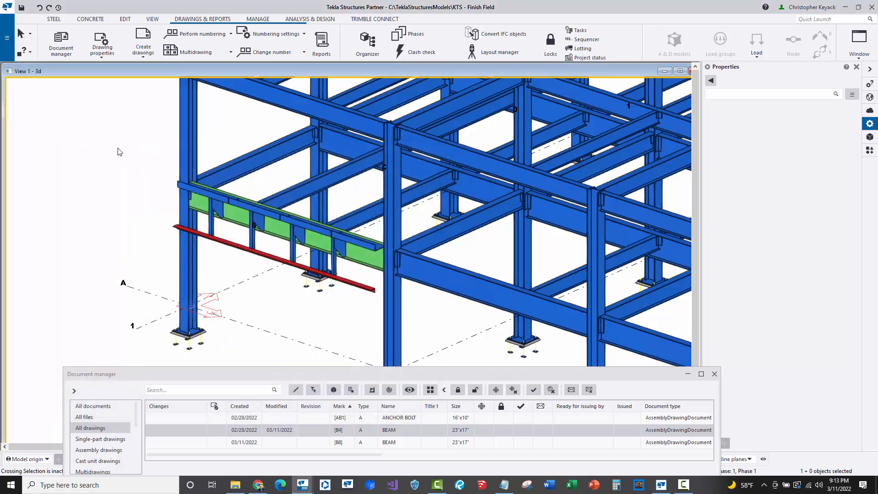
- Select the main beam and examine the text of its Finish property
scroll(233, 224, "up", 2)
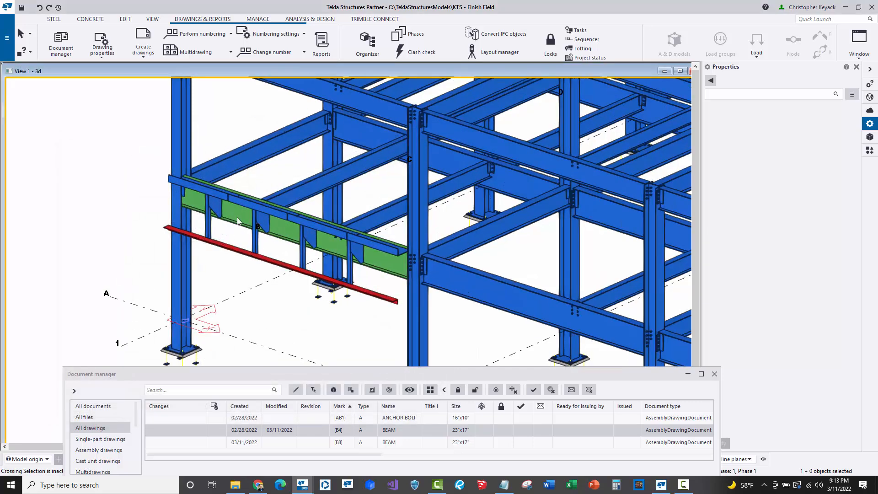
left_click(237, 218)
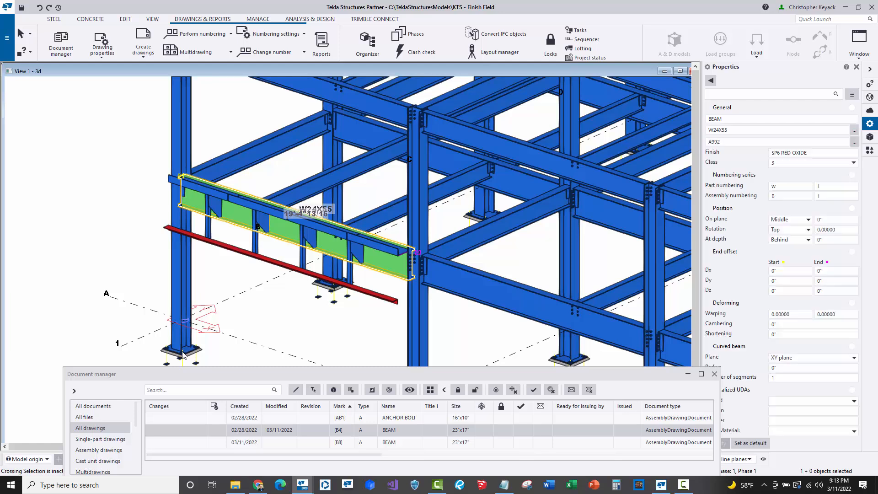
scroll(183, 355, "up", 4)
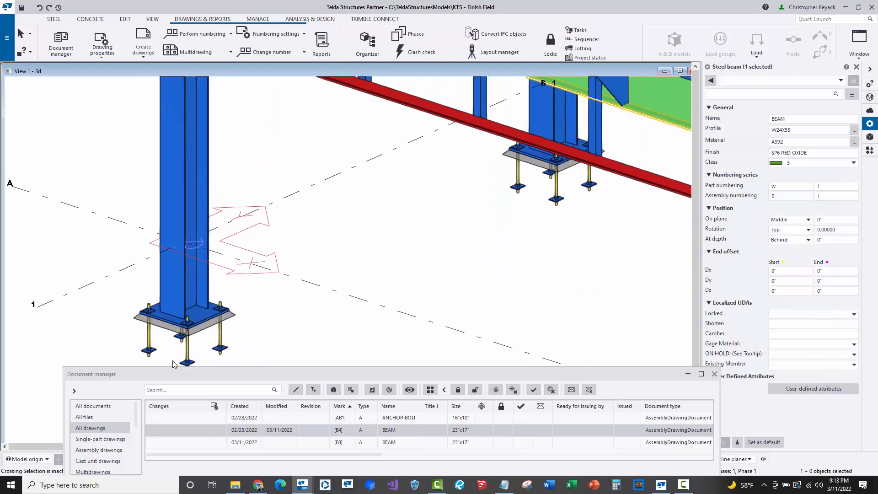
scroll(292, 211, "down", 4)
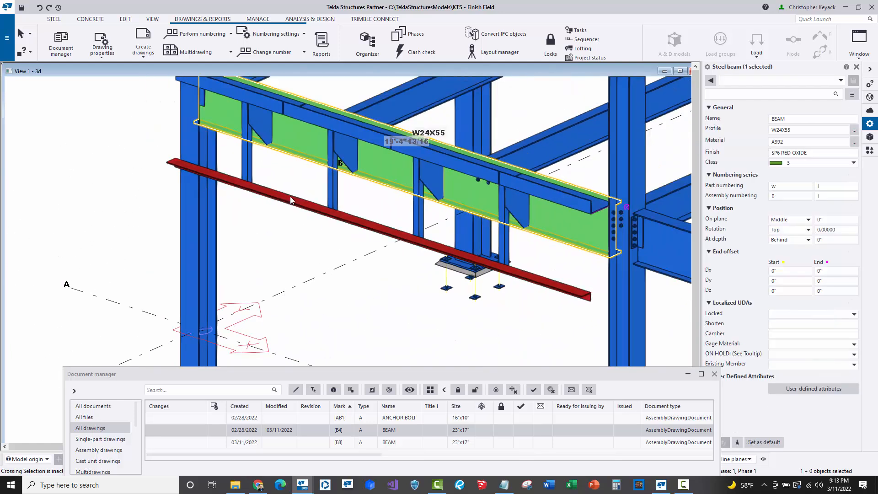
middle_click_drag(300, 160, 255, 220)
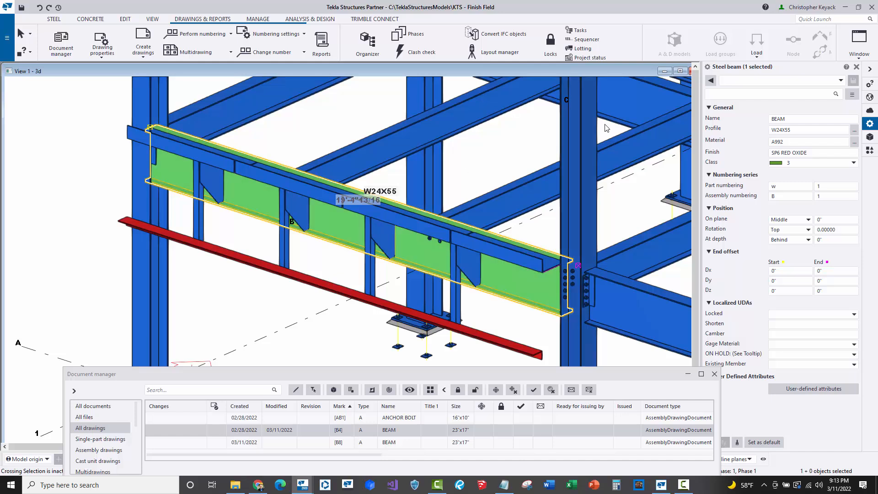
left_click(814, 153)
left_click_drag(813, 152, 759, 153)
left_click(819, 153)
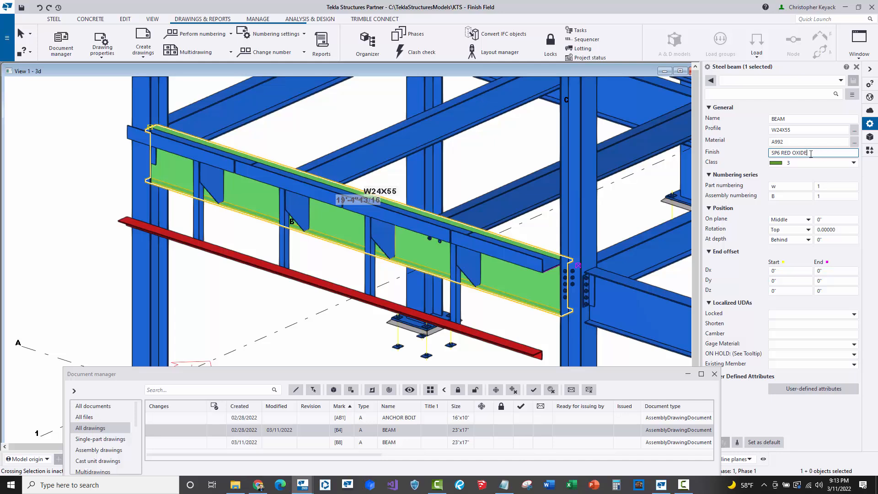
left_click_drag(811, 155, 772, 158)
left_click(819, 152)
left_click(361, 322)
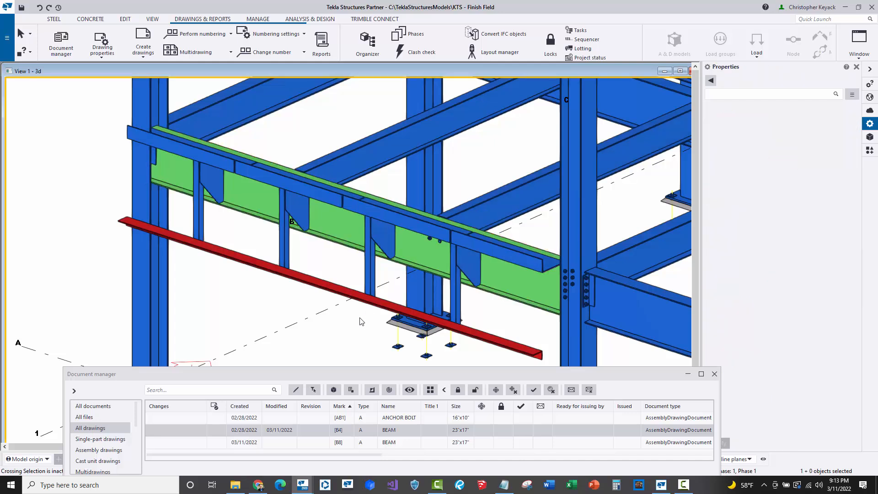
- Compare the Finish properties of the angle sub part and the assembly's main beam
left_click(322, 289)
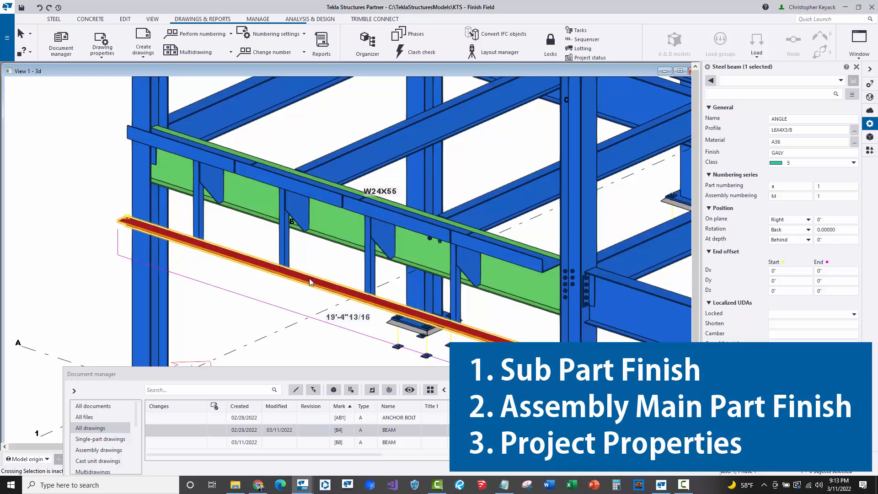
left_click(347, 224)
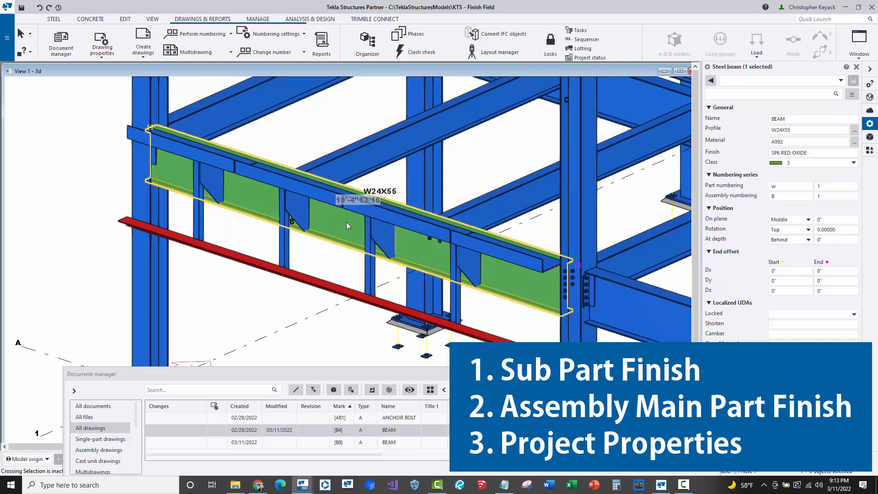
left_click(325, 280)
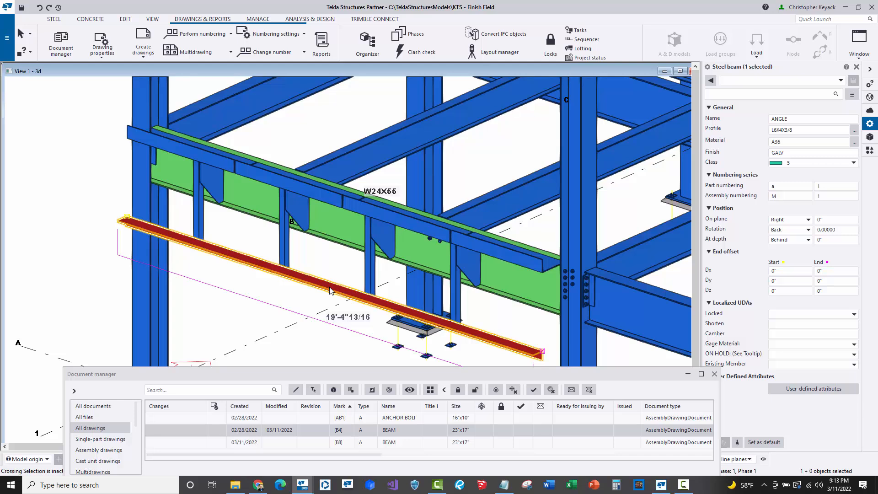
left_click(329, 231)
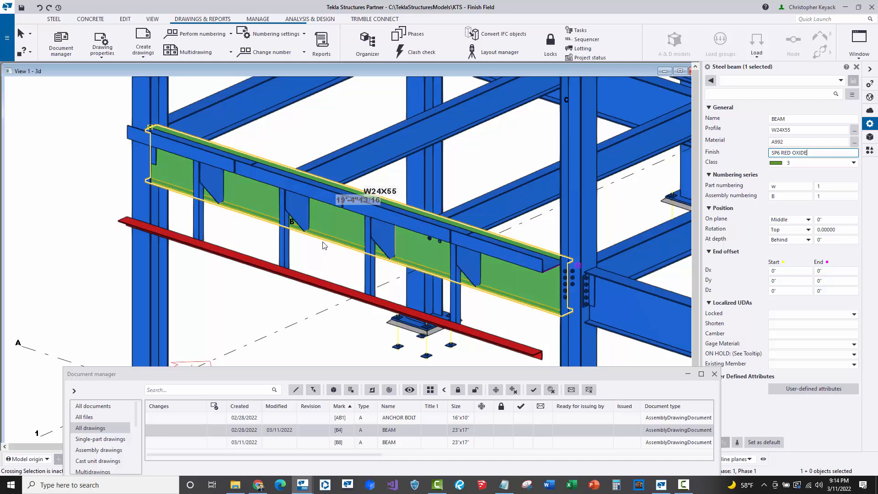
left_click(328, 253)
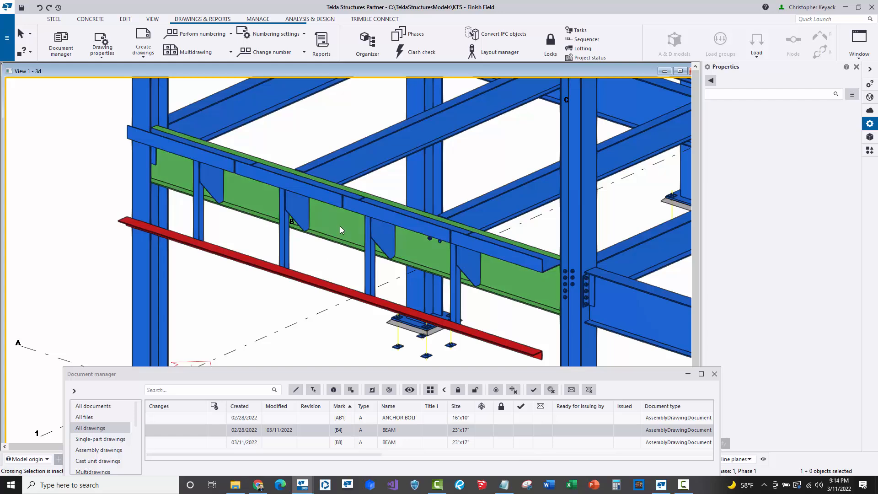
- Browse to the Reports folder under TeklaStructures 2020.0 Environments USA common Steel in the template Open dialog
scroll(339, 226, "down", 6)
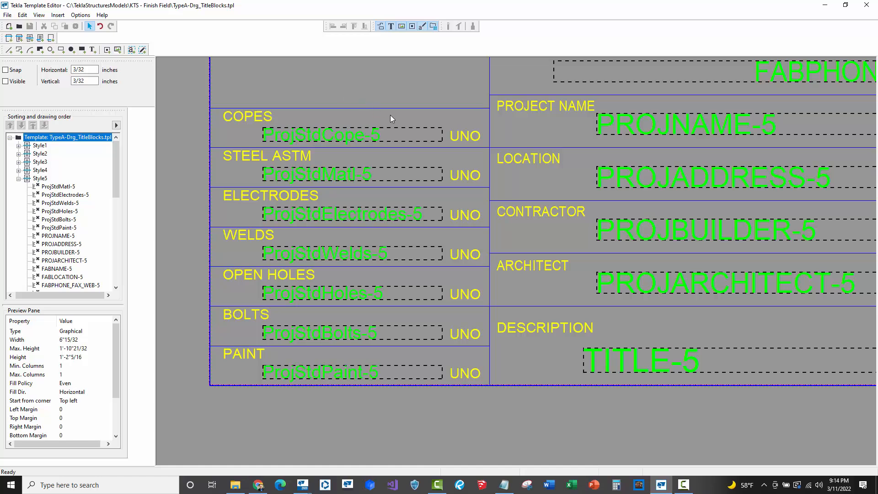
left_click(8, 15)
left_click(24, 35)
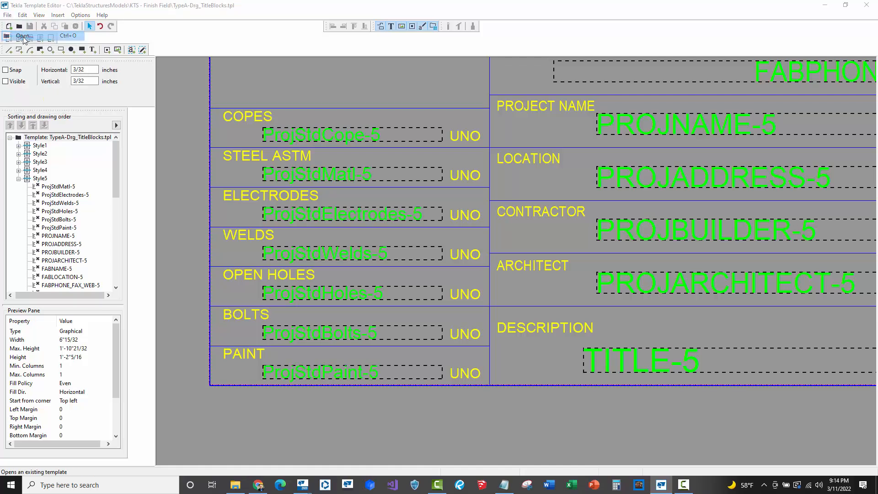
left_click(472, 163)
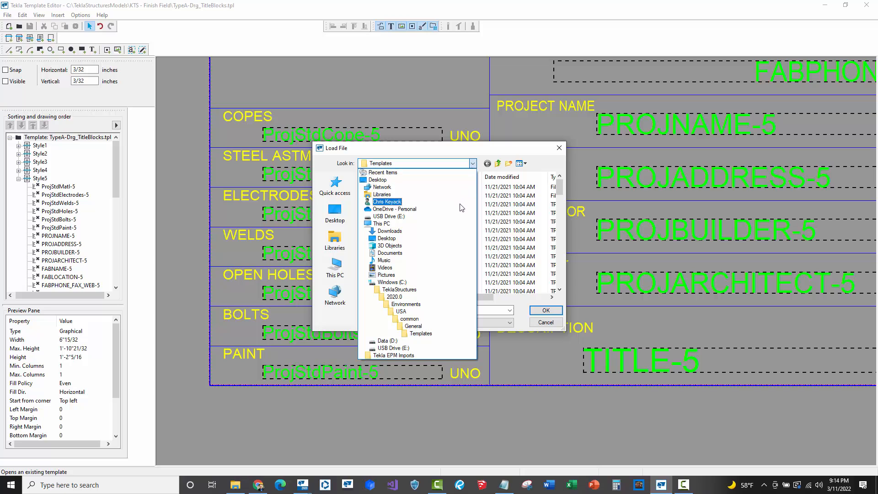
left_click(418, 283)
double_click(397, 283)
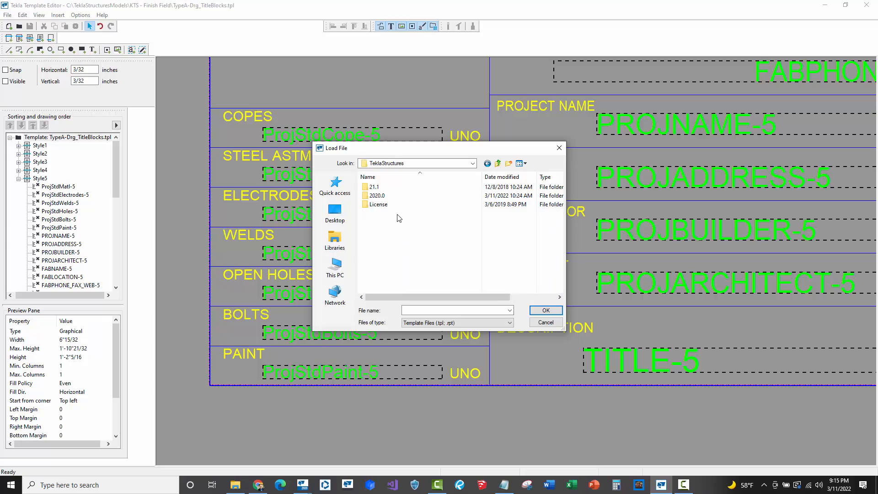
left_click(473, 164)
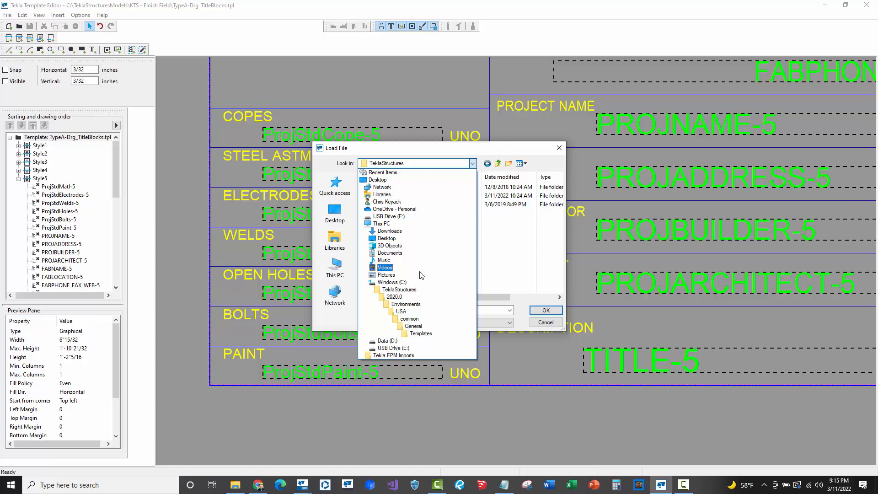
left_click(392, 282)
left_click(401, 256)
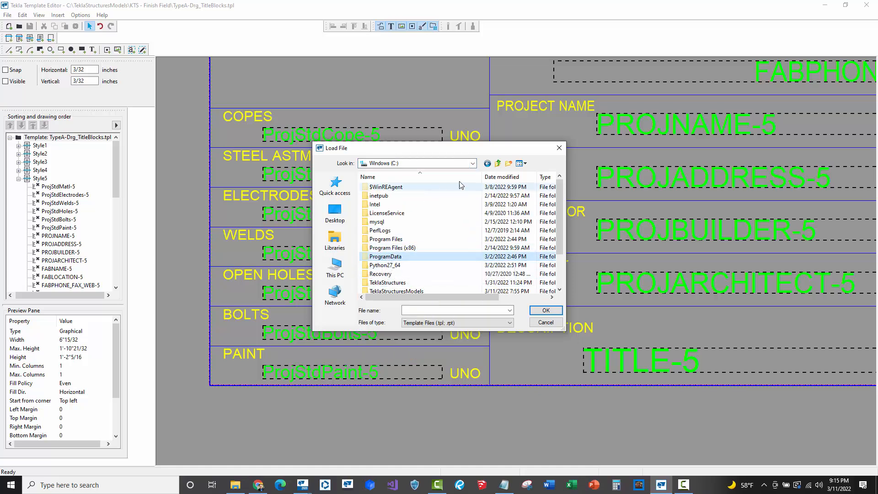
scroll(401, 270, "down", 1)
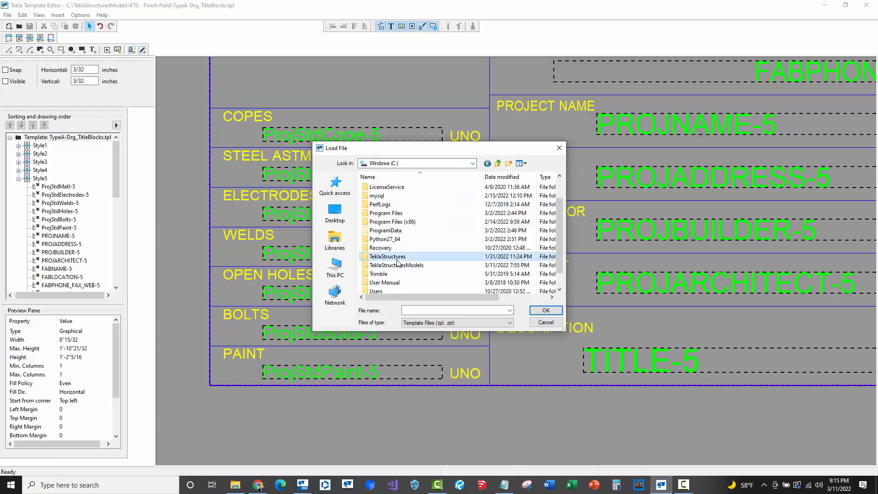
double_click(395, 257)
double_click(378, 195)
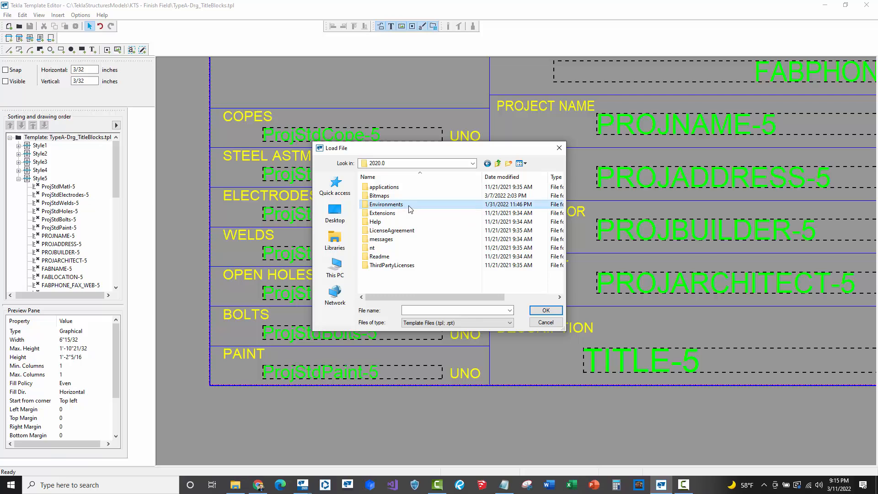
double_click(405, 208)
double_click(386, 205)
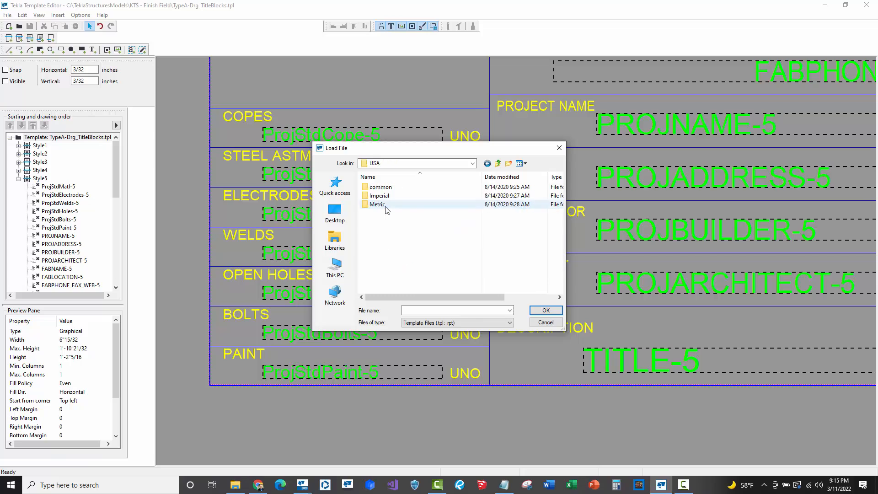
double_click(399, 187)
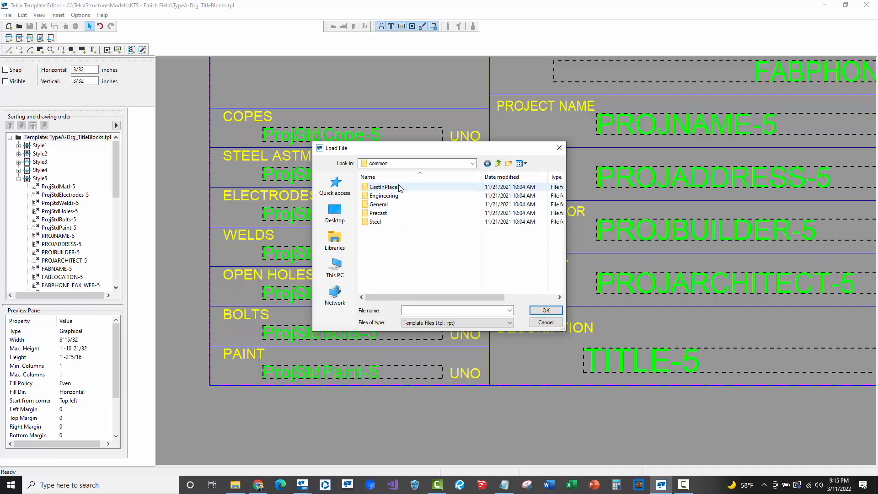
double_click(392, 222)
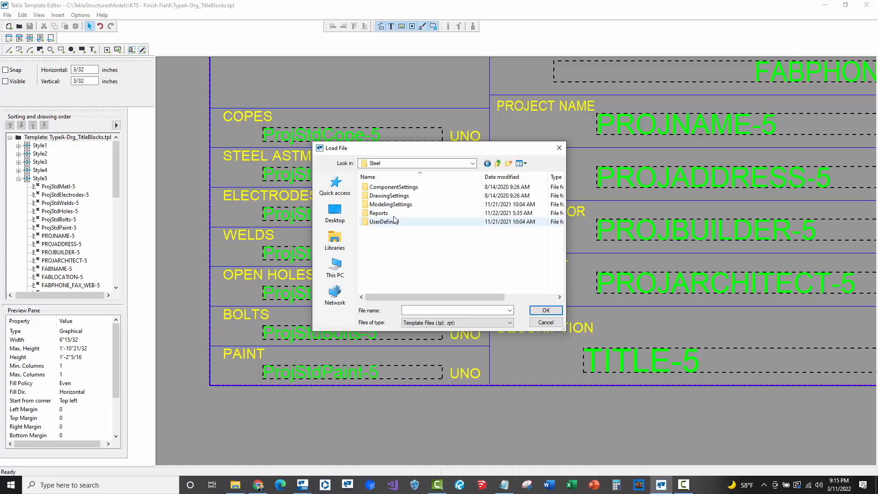
double_click(394, 214)
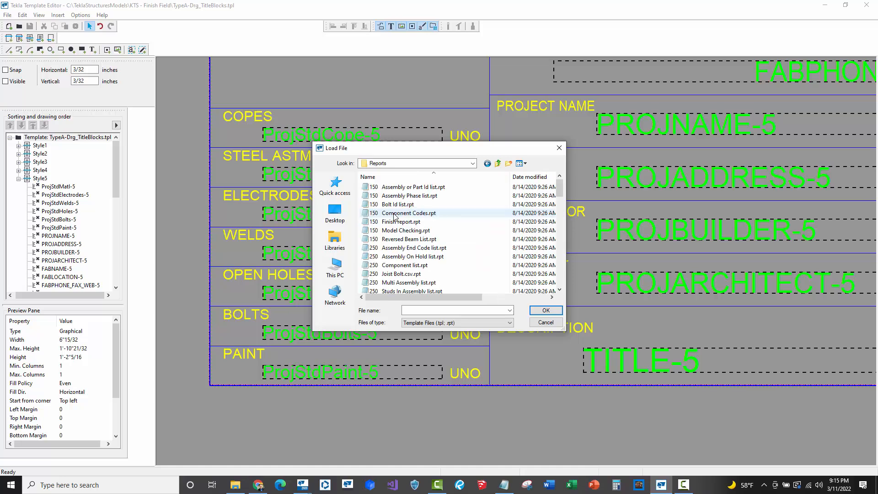
- Open the 450 TeklaEPM_Part_v4.rpt report template and dismiss the previous-version notice
left_click(468, 163)
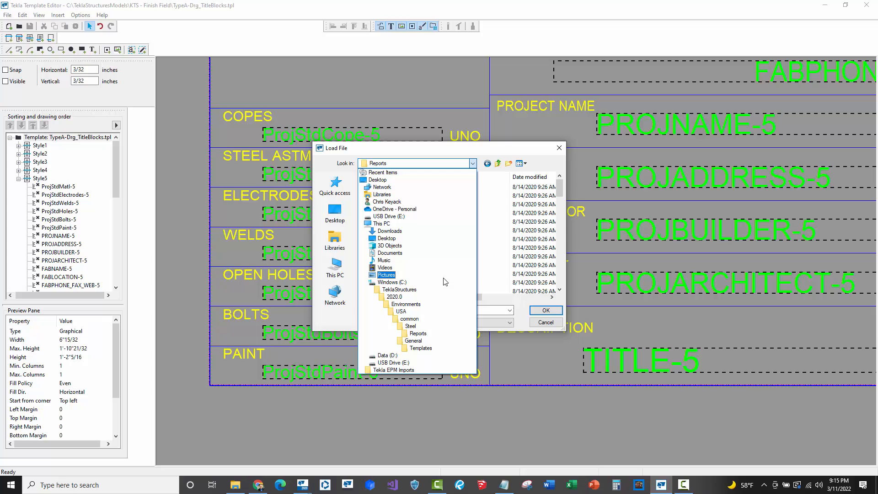
left_click(490, 273)
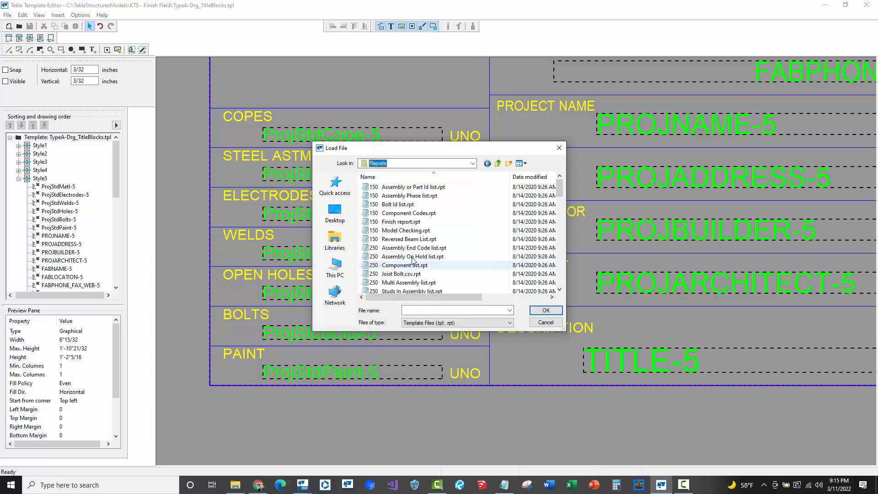
scroll(412, 259, "down", 5)
scroll(412, 260, "down", 10)
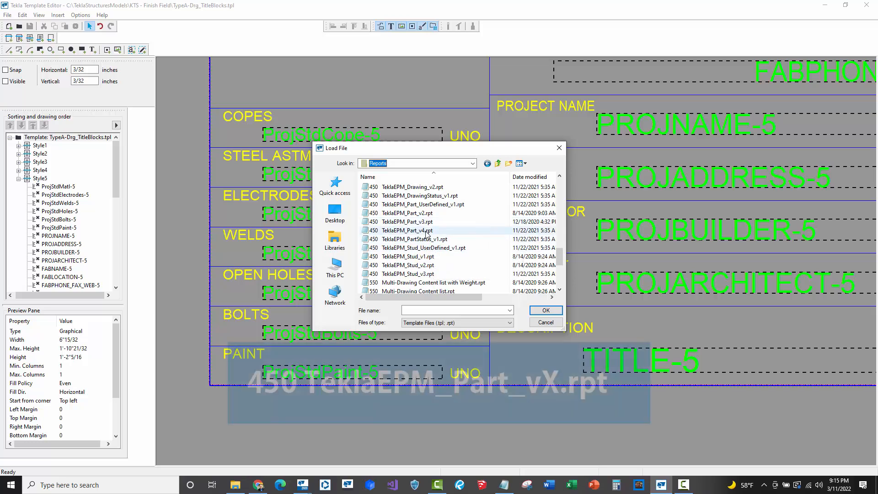
left_click(411, 230)
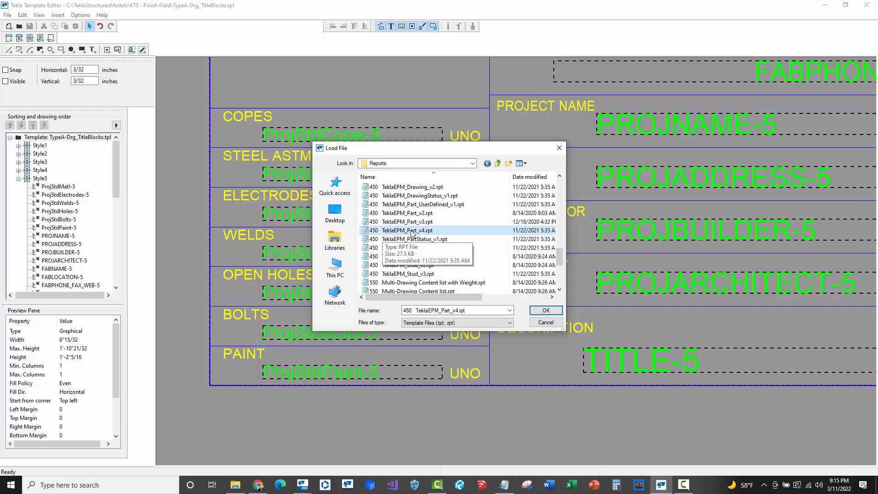
double_click(412, 231)
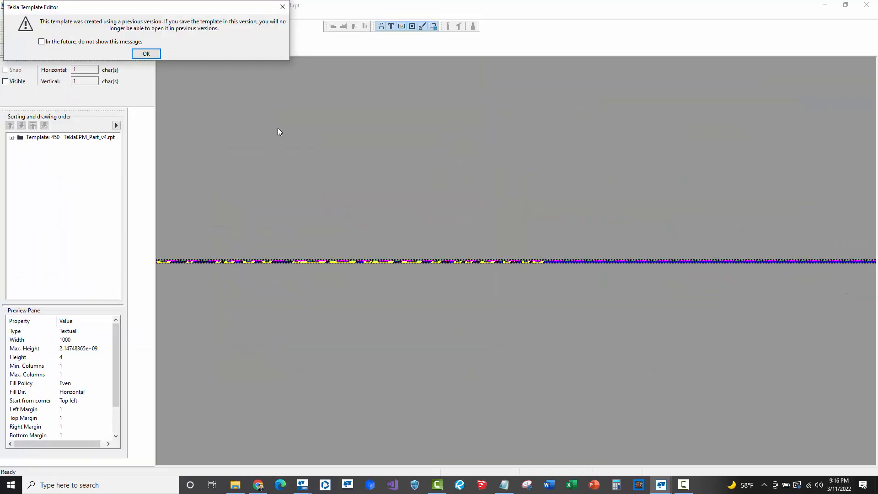
left_click(146, 53)
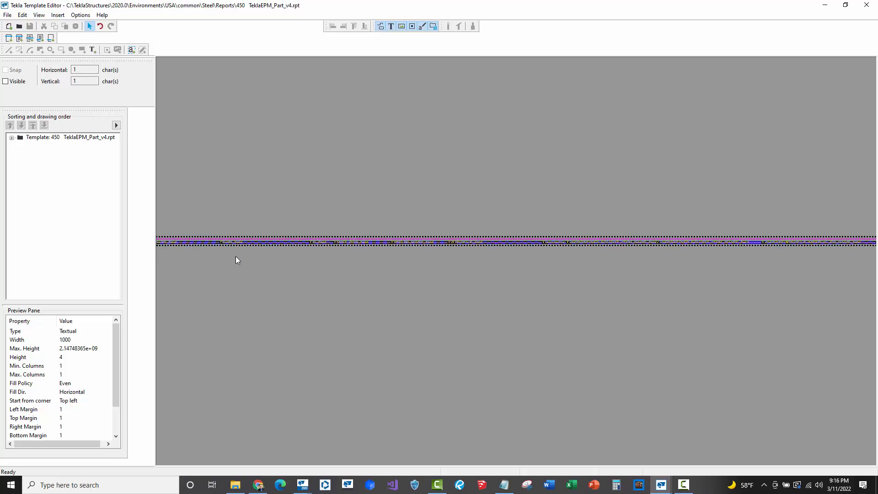
- Expand the report template's PART row and select its ASSEMBLY.GUID_field
left_click(11, 138)
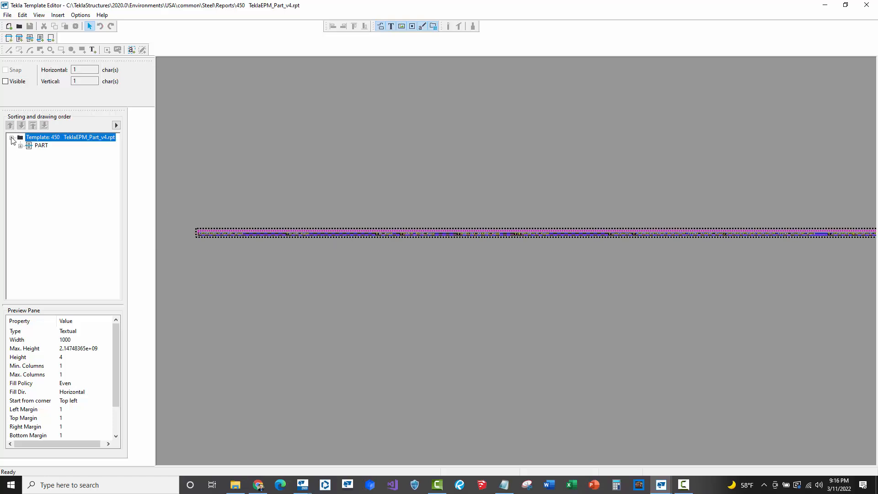
left_click(20, 146)
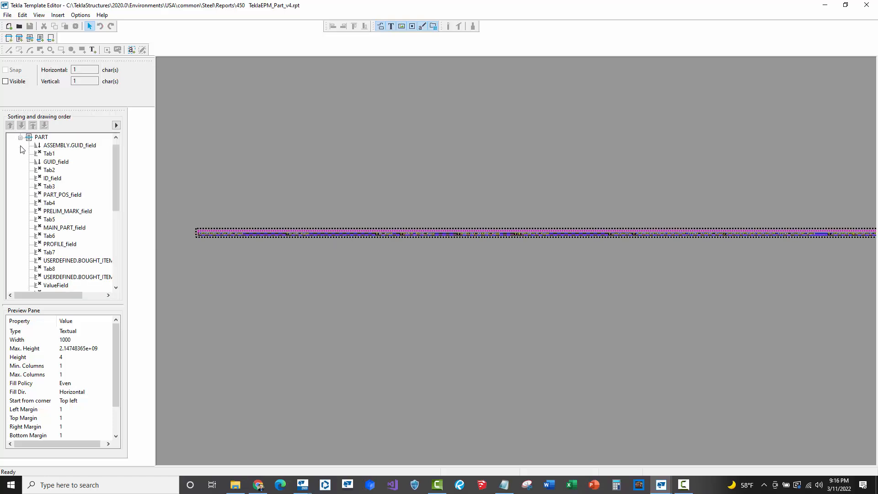
scroll(20, 150, "up", 1)
left_click(41, 146)
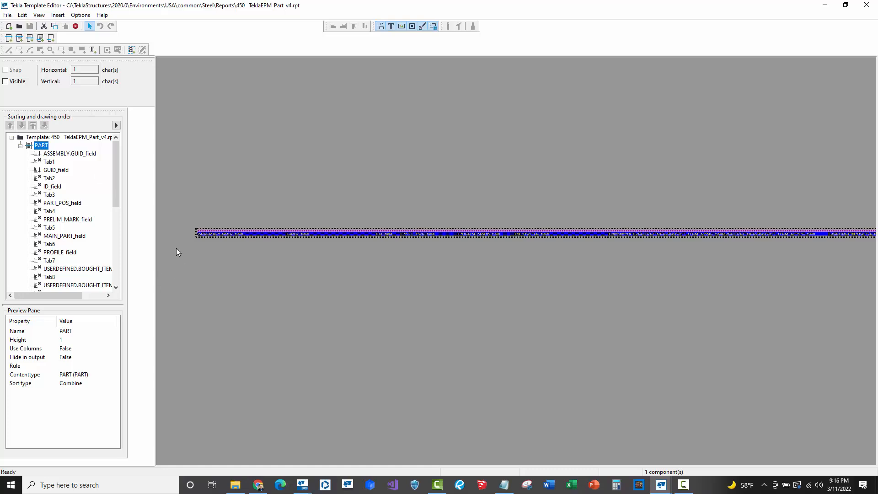
scroll(181, 247, "up", 7)
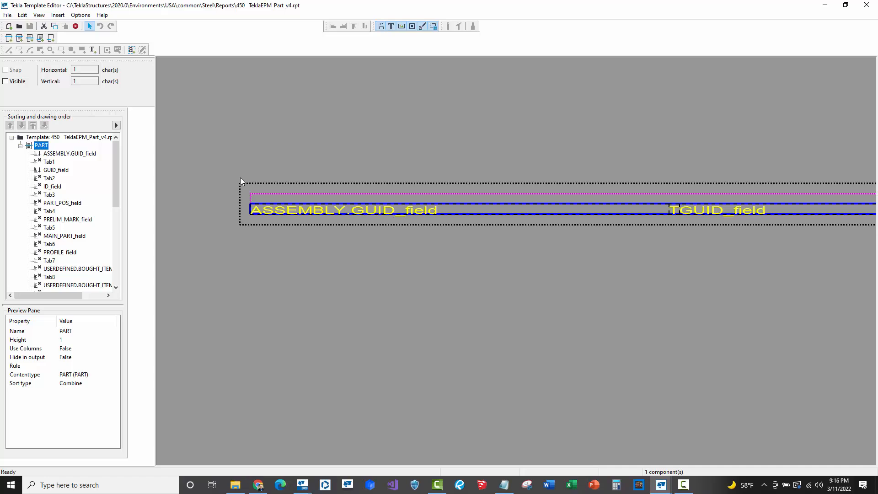
left_click(315, 212)
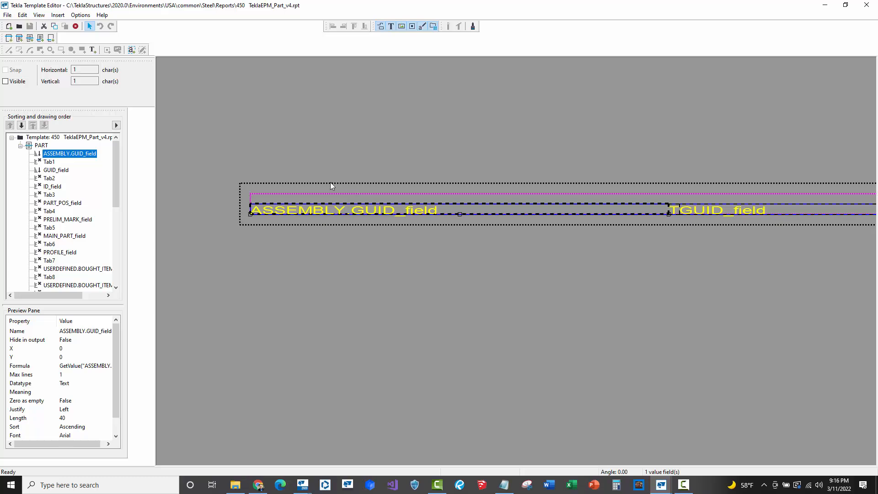
- Step through the PART row's value fields, including MAIN_PART_field, PROFILE_field, LENGTH_field and FINISH_field
scroll(49, 196, "down", 2)
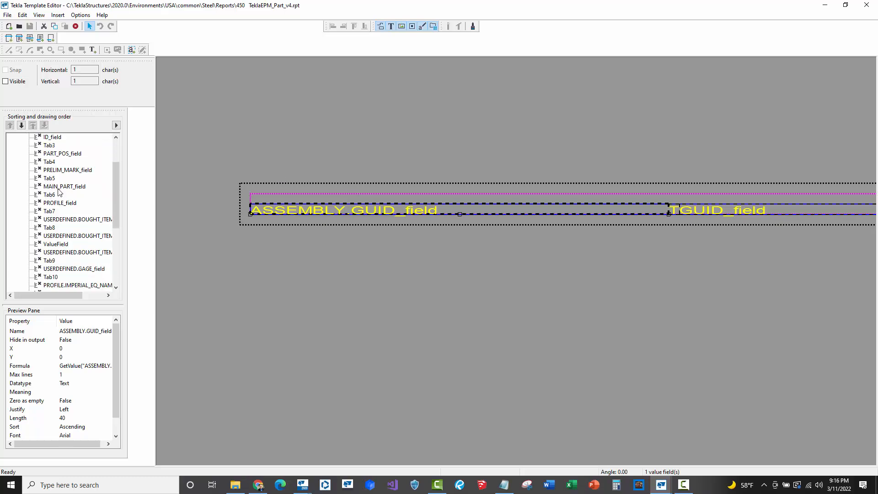
left_click(59, 186)
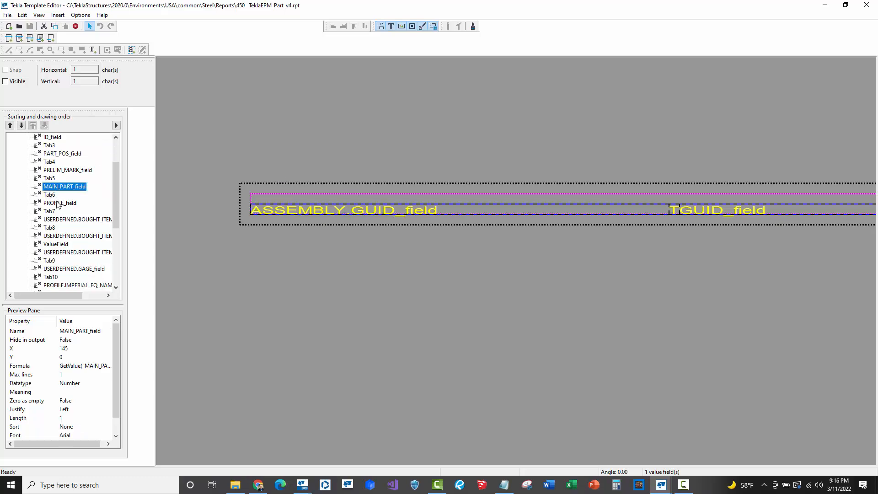
left_click(58, 203)
scroll(60, 220, "down", 1)
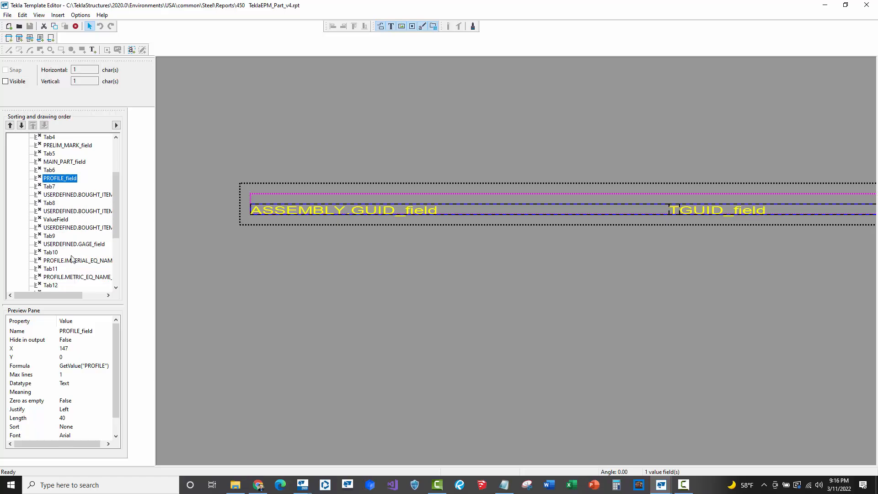
scroll(71, 258, "down", 1)
left_click(79, 220)
scroll(45, 260, "down", 1)
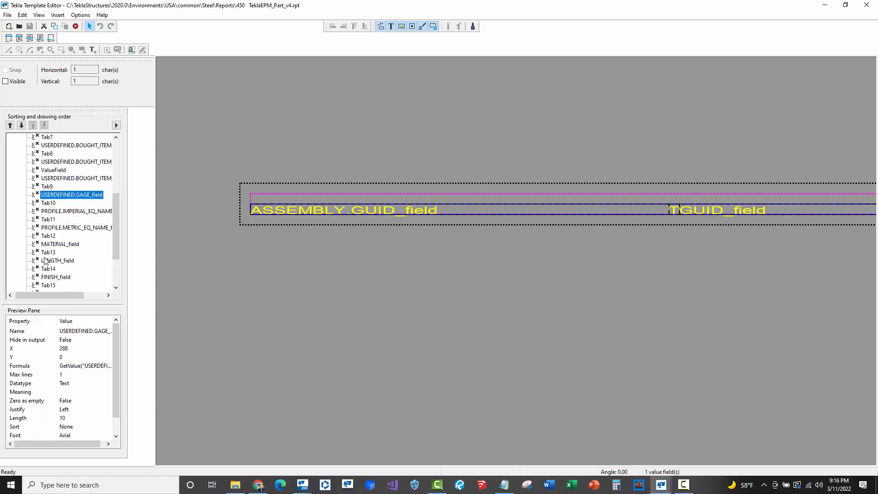
left_click(54, 245)
left_click(56, 261)
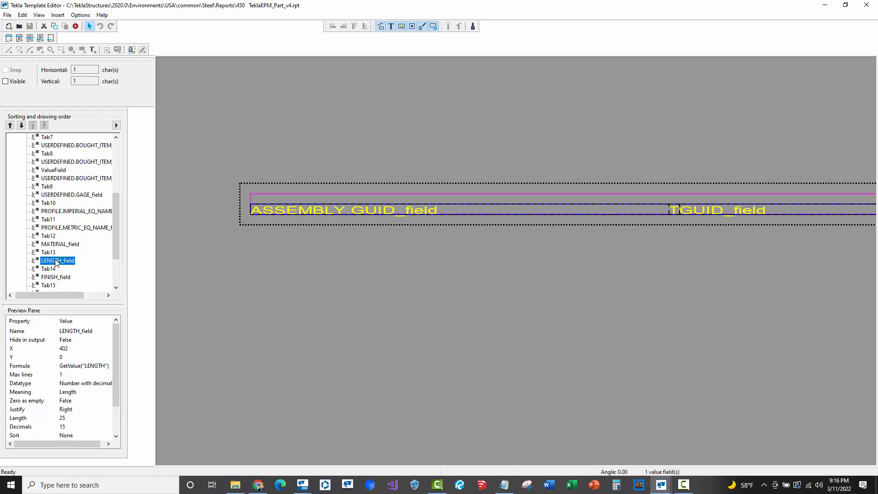
scroll(56, 262, "down", 1)
left_click(58, 253)
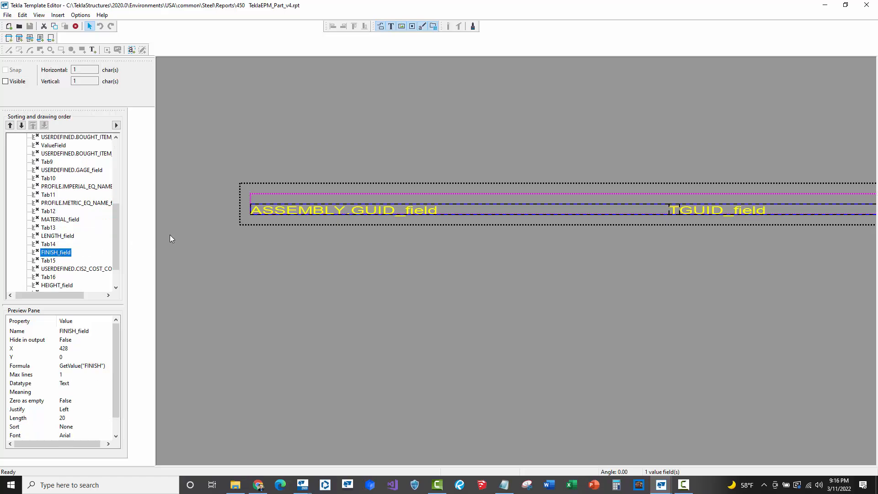
- Replace the FINISH_field formula with the pasted conditional: FINISH if set, else ASSEMBLY.MAINPART.FINISH, else PROJECT.USERDEFINED.PROJECT_STD_PAINT
scroll(221, 232, "down", 1)
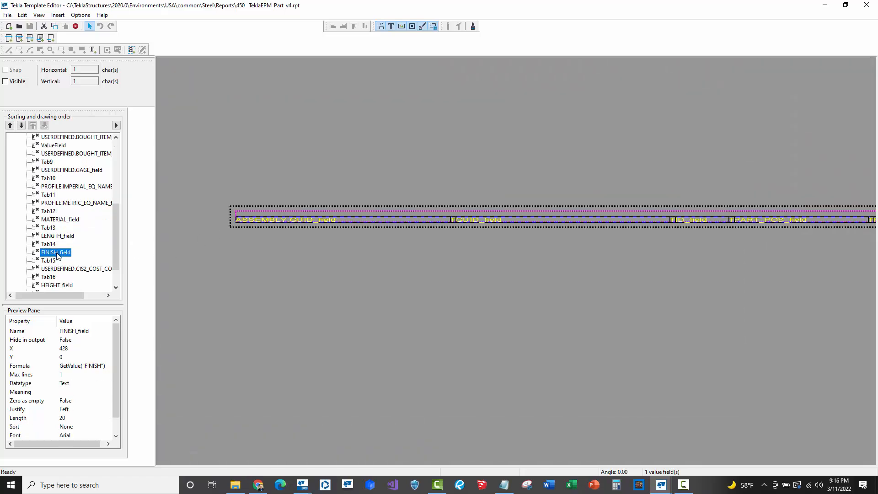
scroll(257, 259, "down", 3)
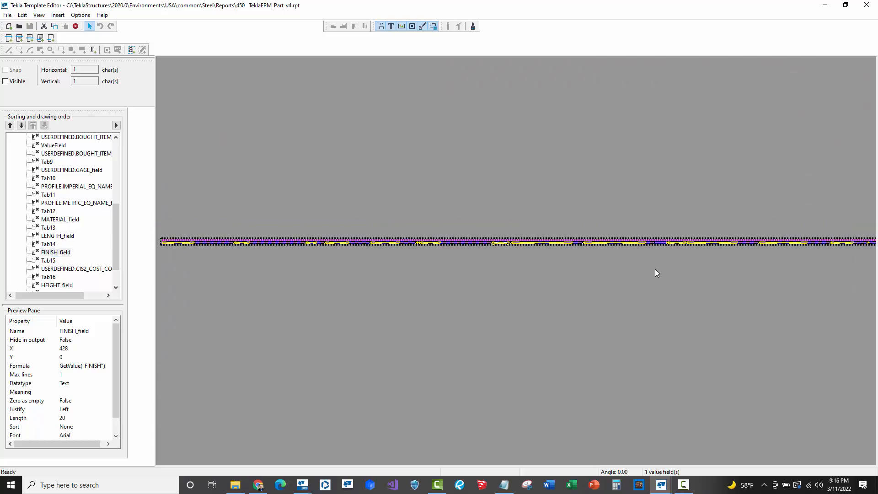
scroll(691, 253, "down", 3)
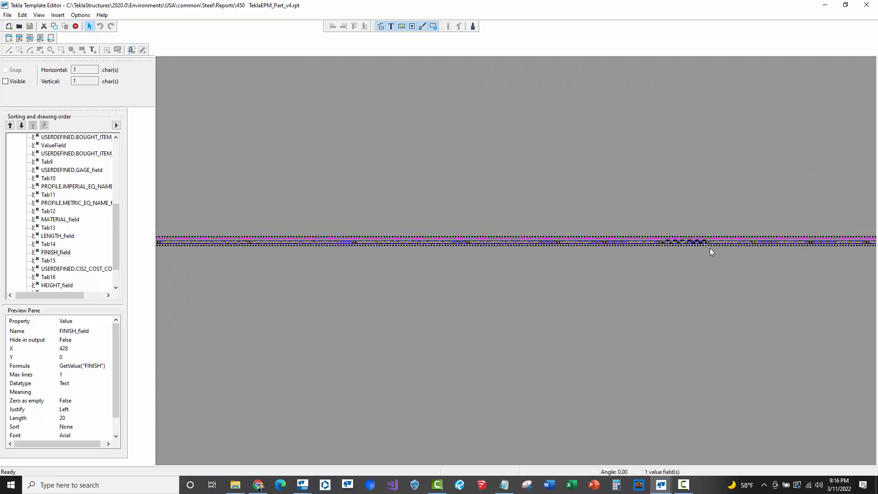
scroll(713, 246, "up", 3)
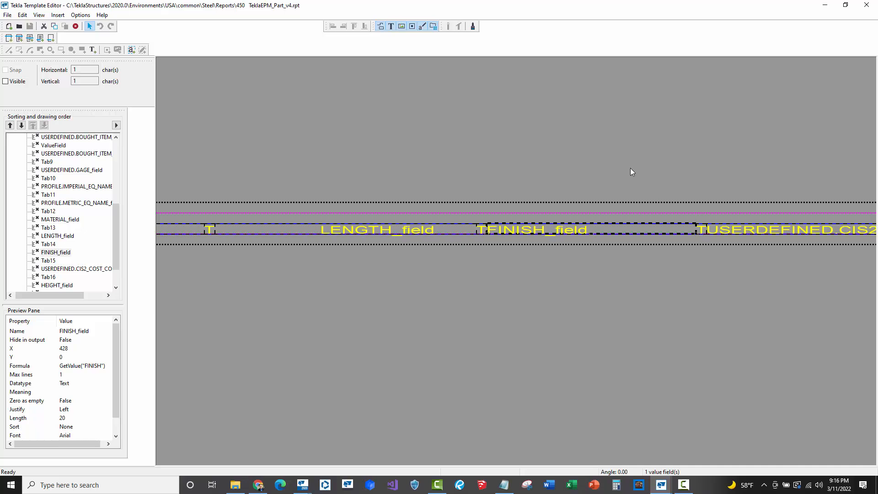
middle_click_drag(594, 157, 551, 152)
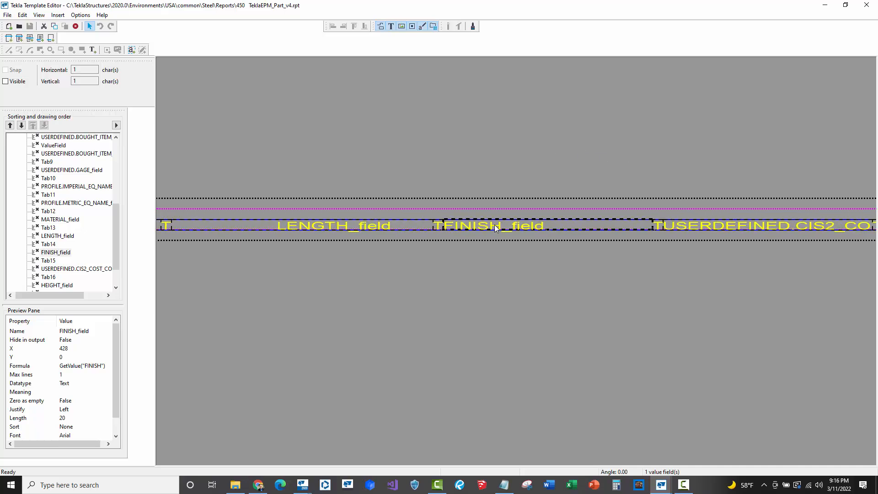
double_click(54, 252)
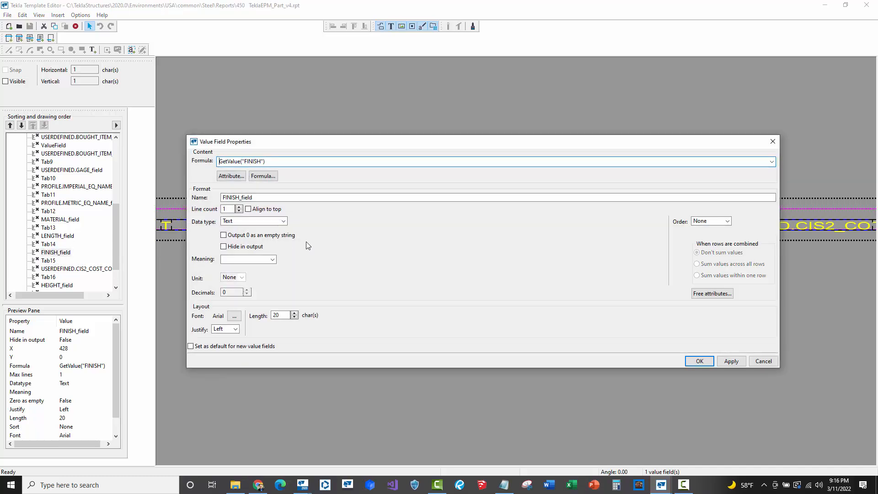
left_click(263, 178)
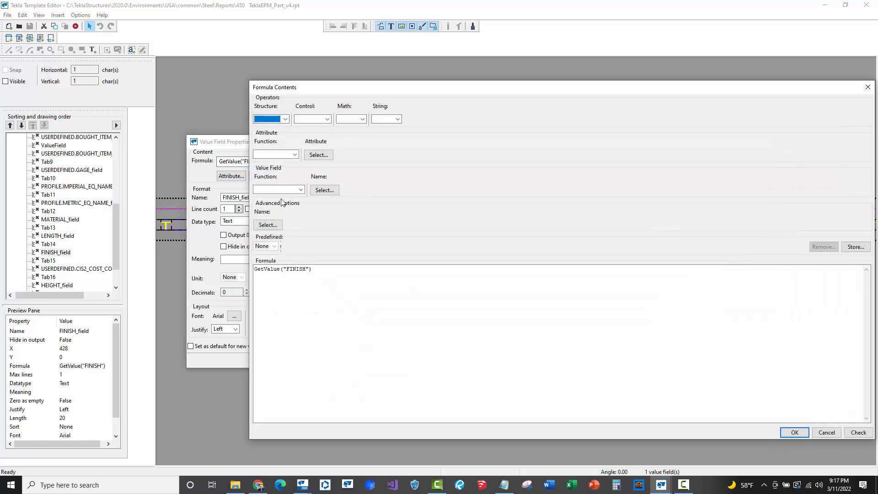
left_click(321, 271)
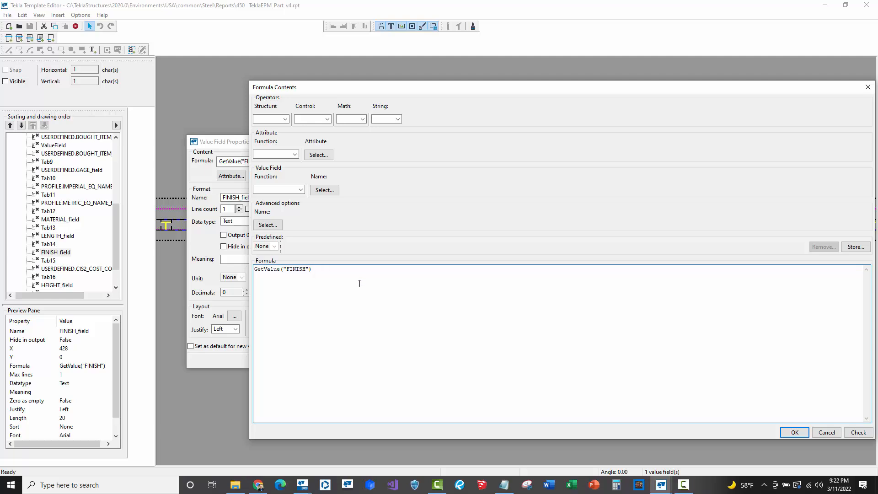
type("if GetValue(\"FINISH\") != \"\" then GetValue(\"FINISH\") else if GetValue(\"ASSEMBLY.MAINPART.FINISH\") != \"\" then GetValue(\"ASSEMBLY.MAINPART.FINISH\") else GetValue(\"PROJECT.USERDEFINED.PROJECT_STD_PAINT\") endif endif")
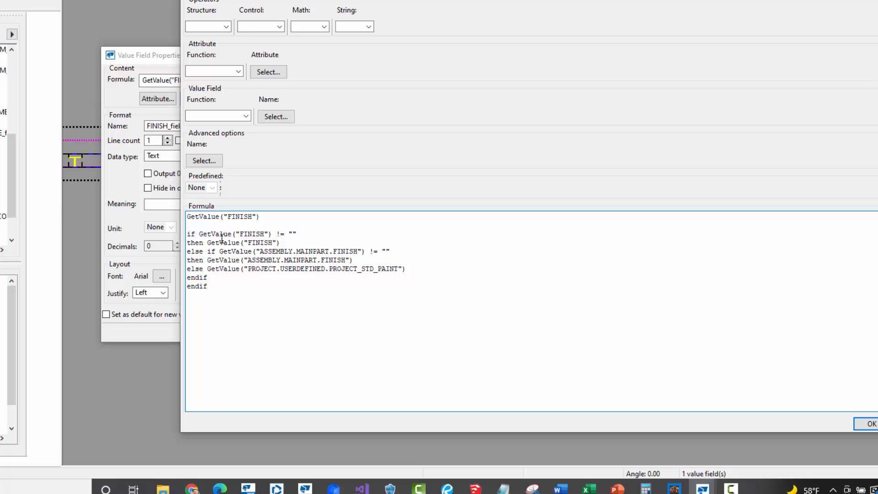
left_click_drag(188, 235, 185, 215)
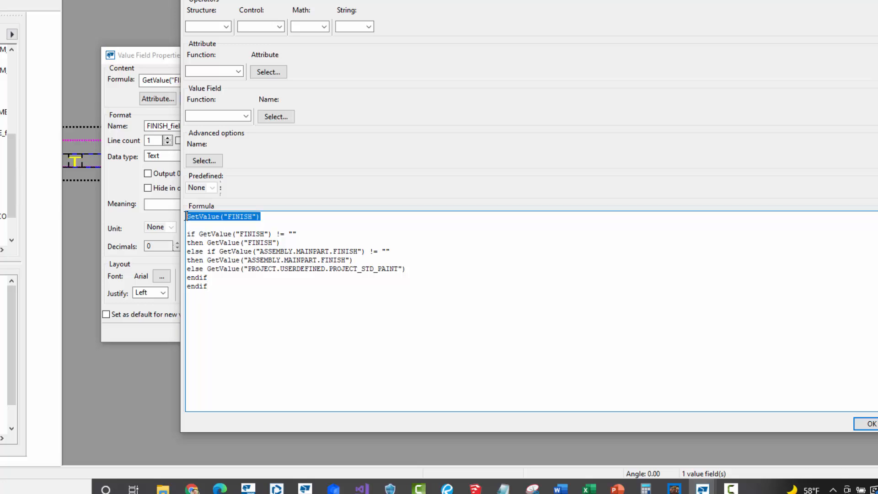
key("Delete")
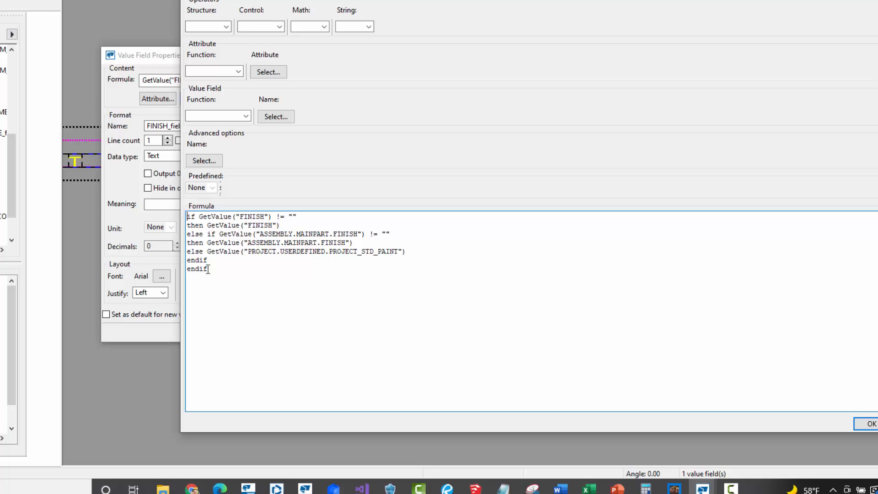
- Review each condition and attribute of the new finish formula line by line
double_click(209, 261)
double_click(211, 274)
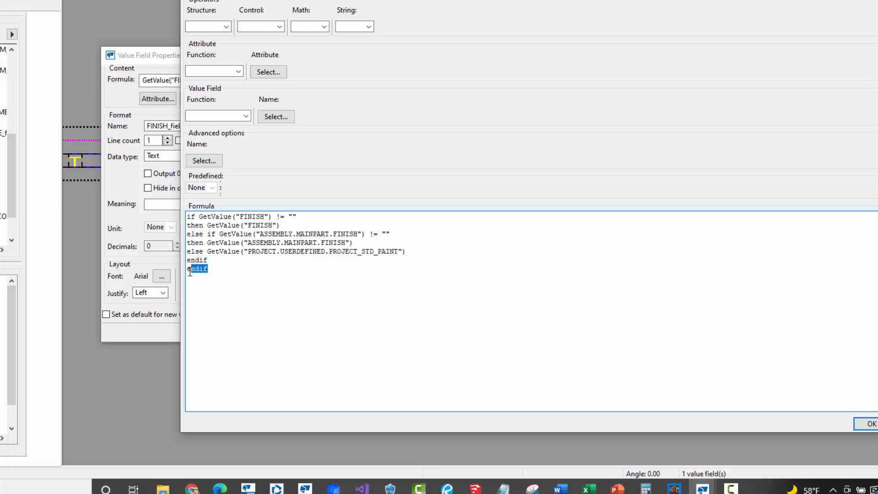
left_click(192, 218)
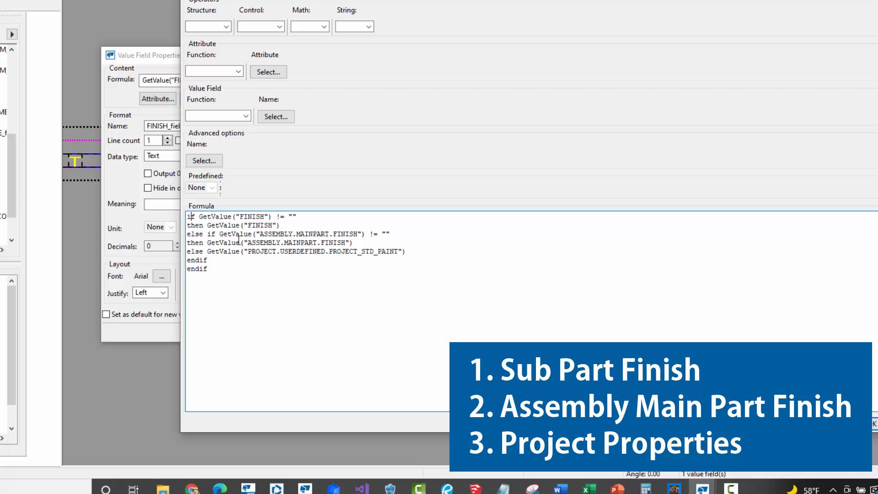
double_click(265, 235)
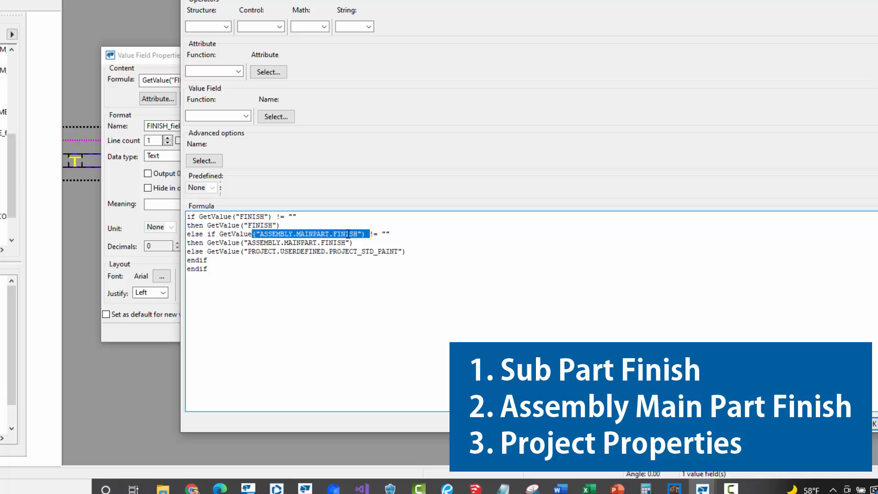
left_click(390, 235)
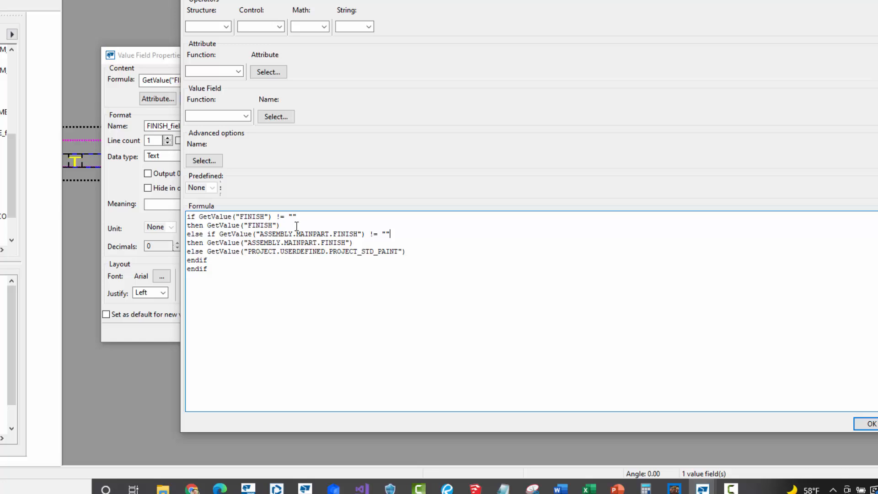
left_click_drag(353, 242, 237, 234)
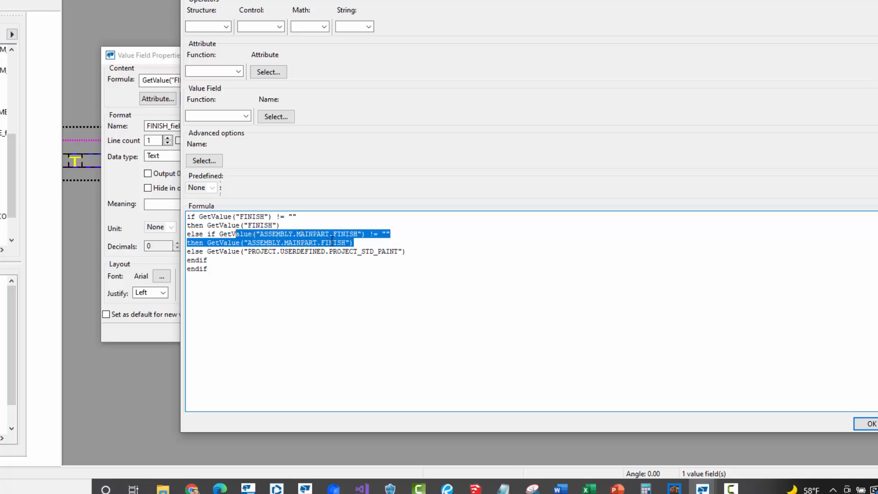
left_click(372, 244)
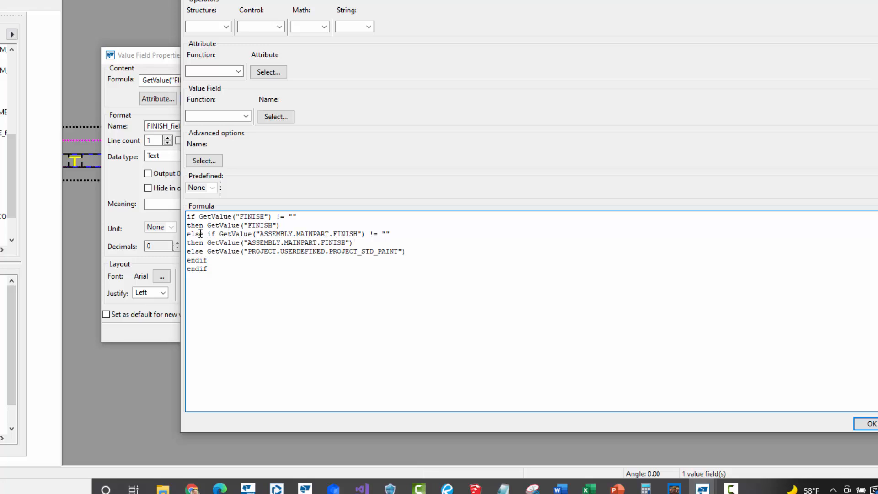
left_click_drag(191, 234, 216, 234)
left_click(225, 246)
double_click(254, 217)
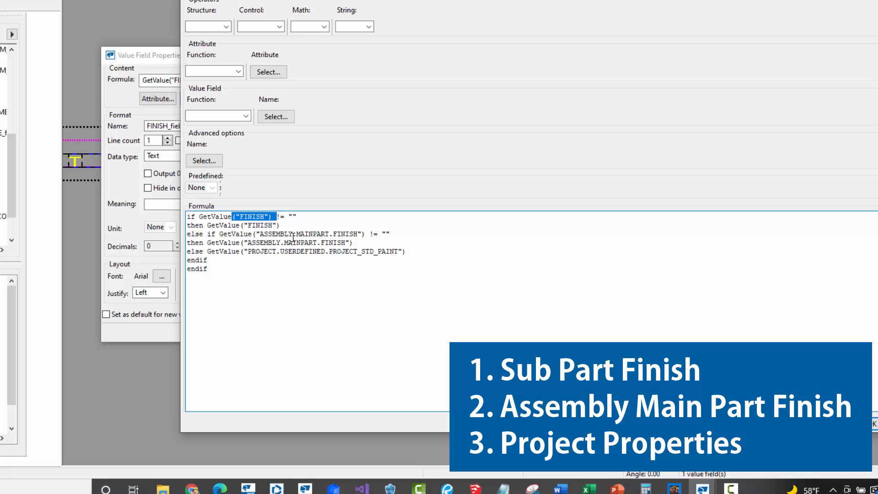
left_click(244, 253)
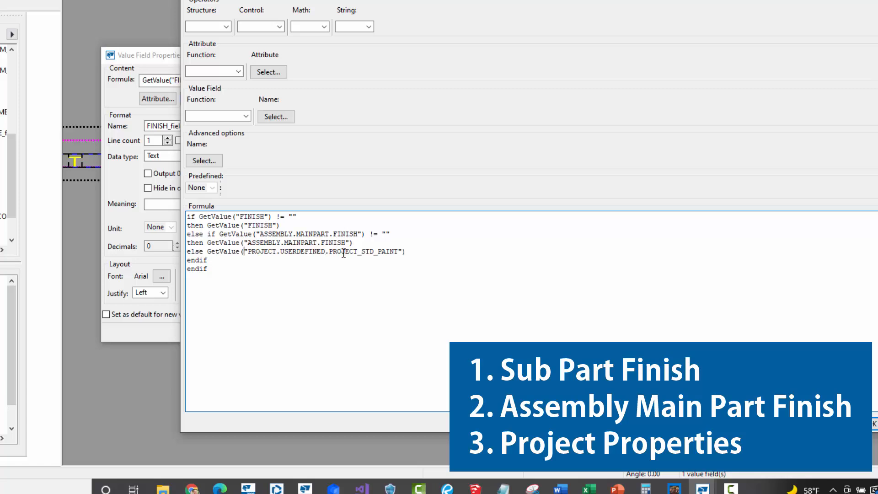
left_click_drag(207, 268, 189, 260)
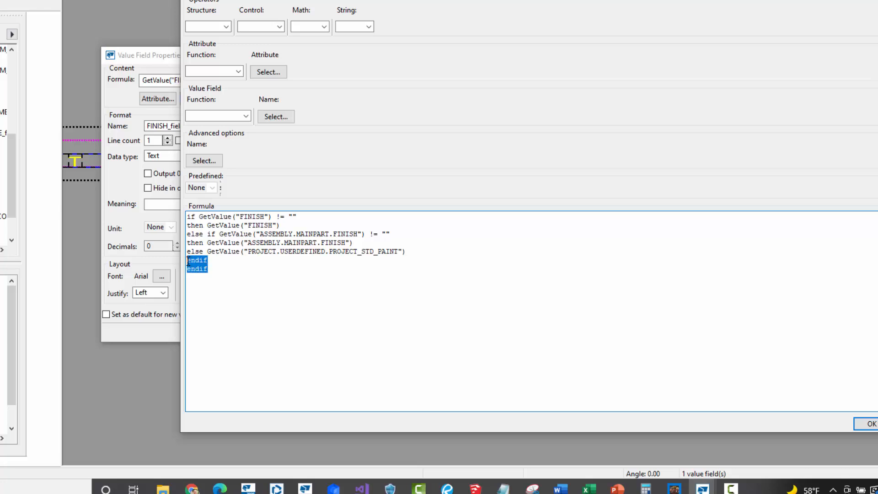
left_click(216, 267)
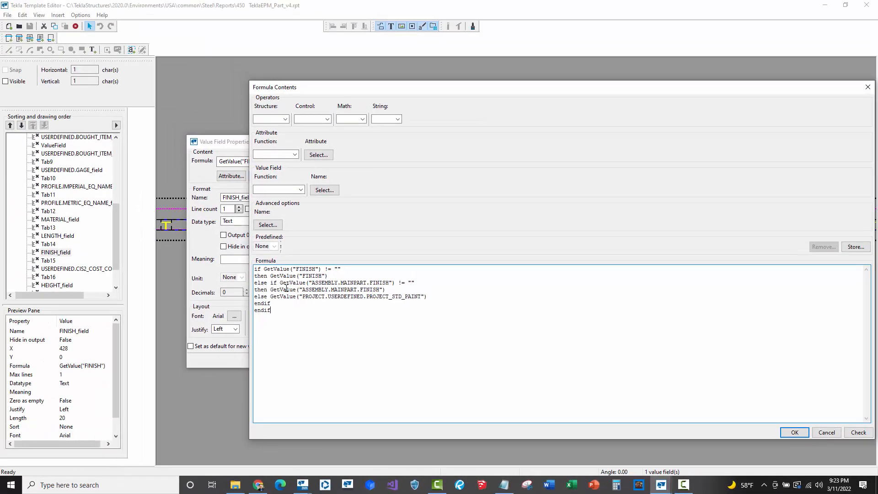
- Check the formula syntax and apply it to FINISH_field
left_click(847, 433)
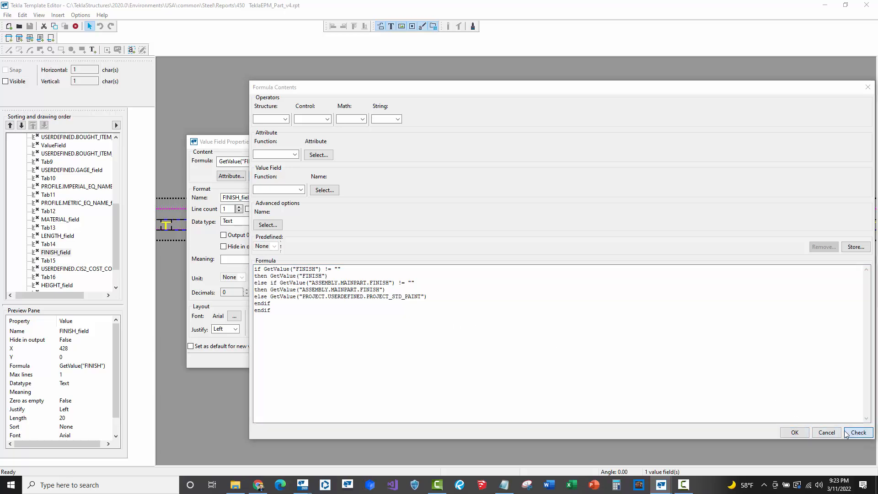
left_click(557, 275)
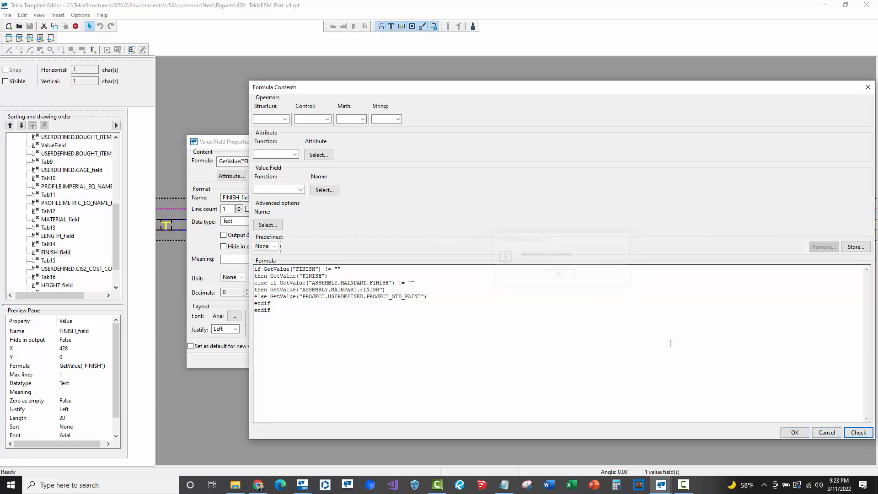
left_click(794, 432)
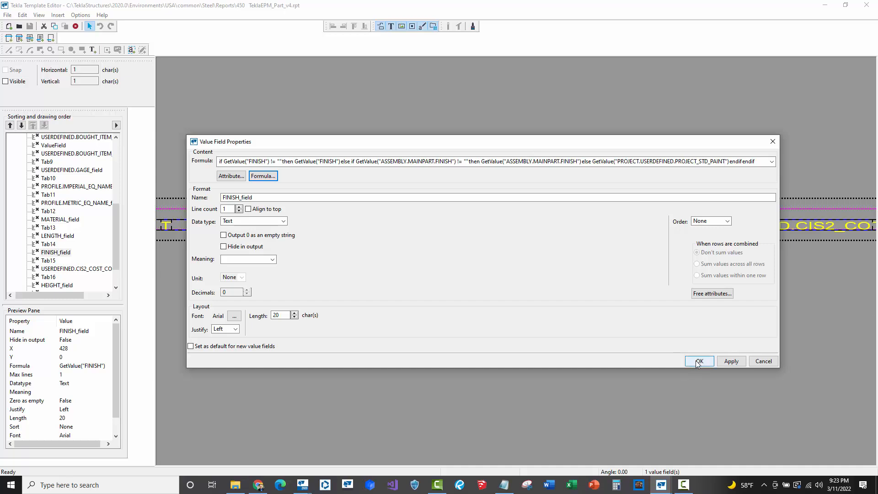
left_click(699, 361)
left_click(462, 160)
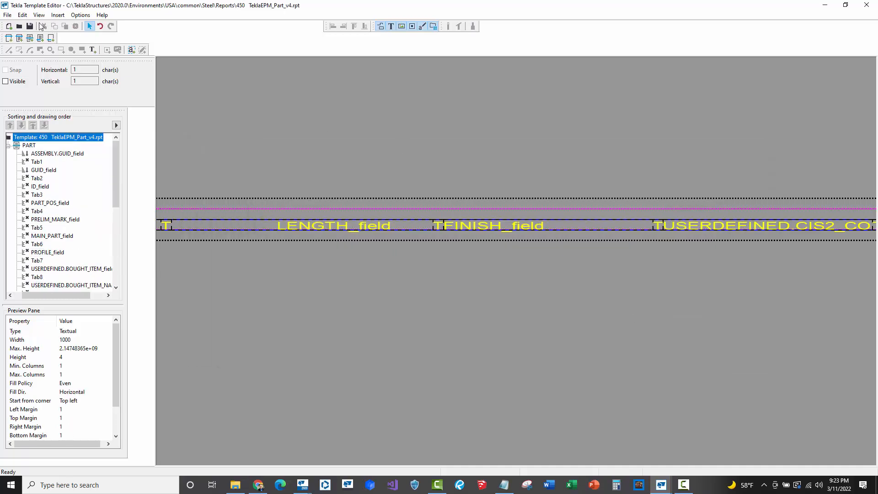
left_click(242, 113)
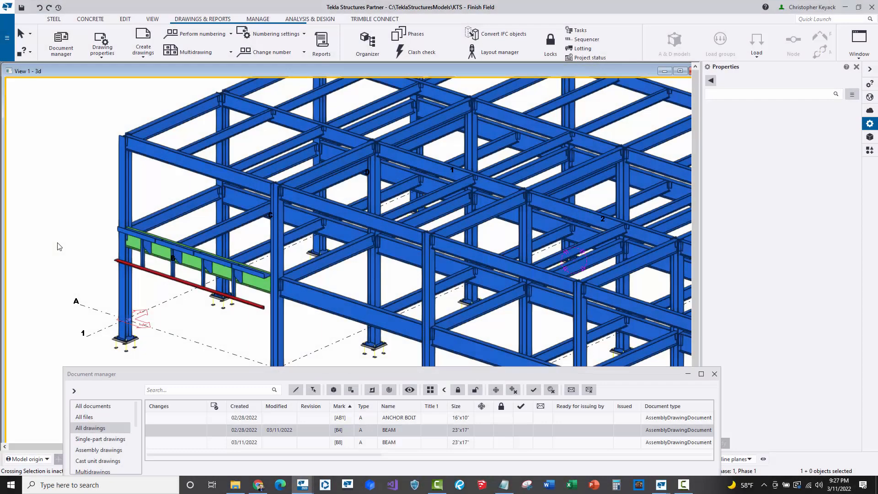
- Switch to the Tekla Structures model, open Reports and select the 450 TeklaEPM_Part_v4 template
left_click(321, 43)
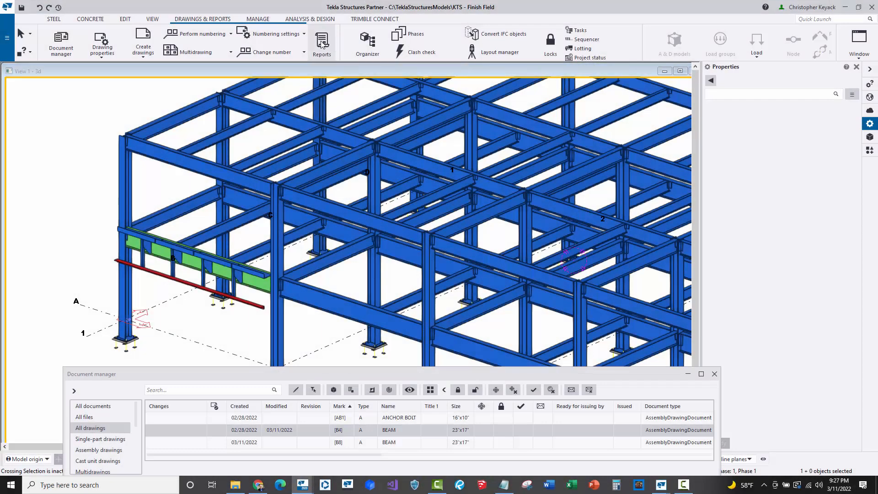
left_click_drag(156, 166, 155, 241)
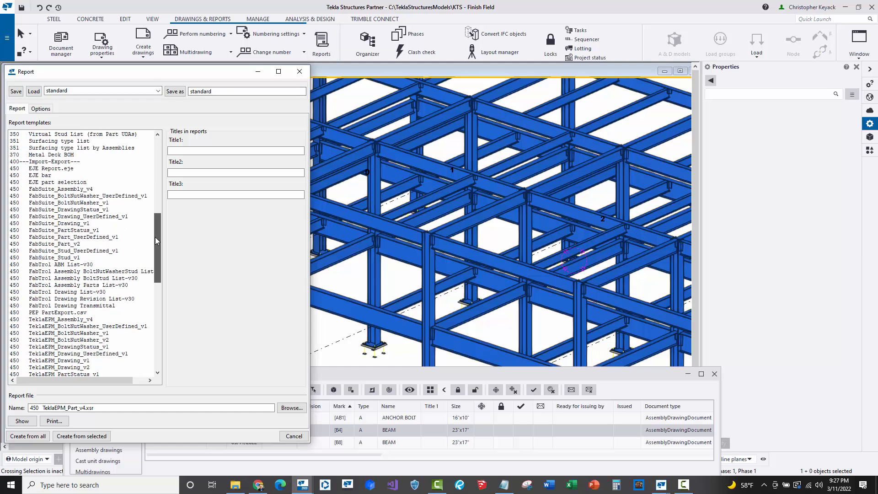
scroll(71, 344, "down", 3)
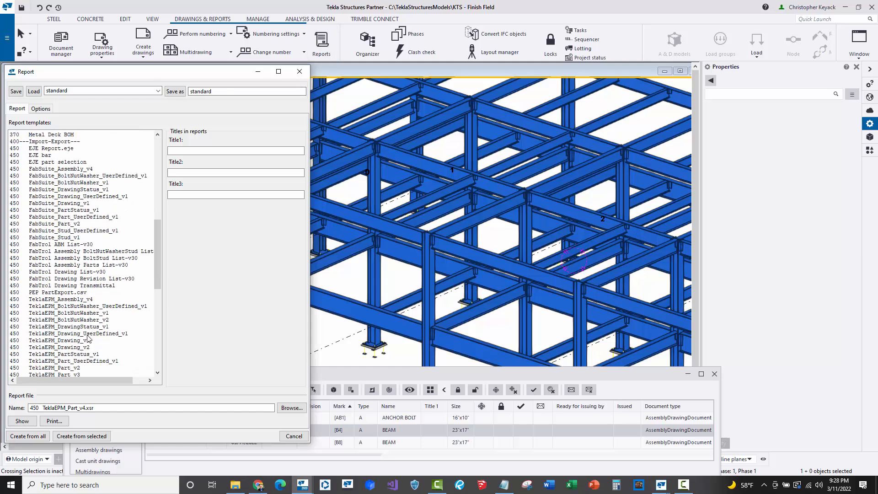
left_click(62, 347)
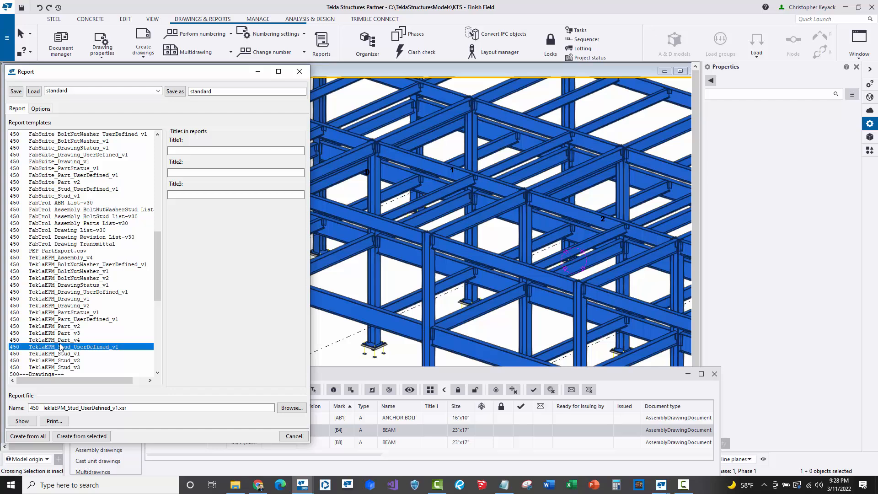
left_click(62, 341)
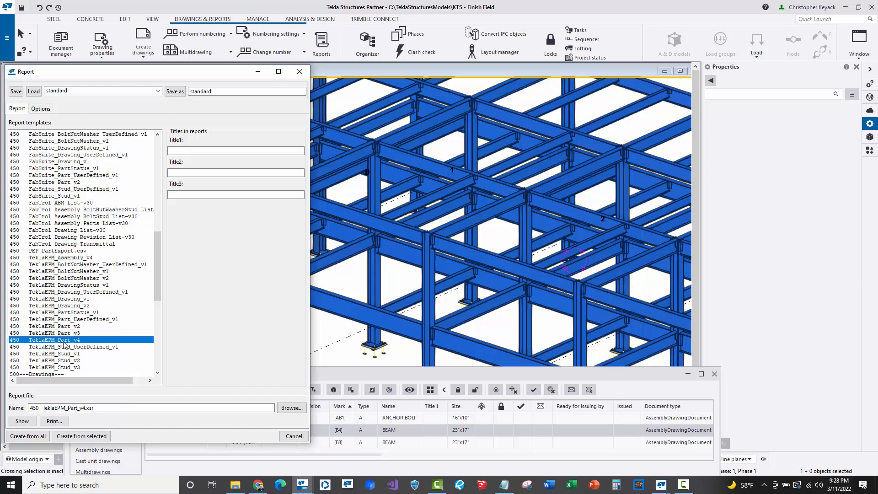
- Select the parts of the green beam assembly in the model and create the report from the selected objects
left_click(341, 372)
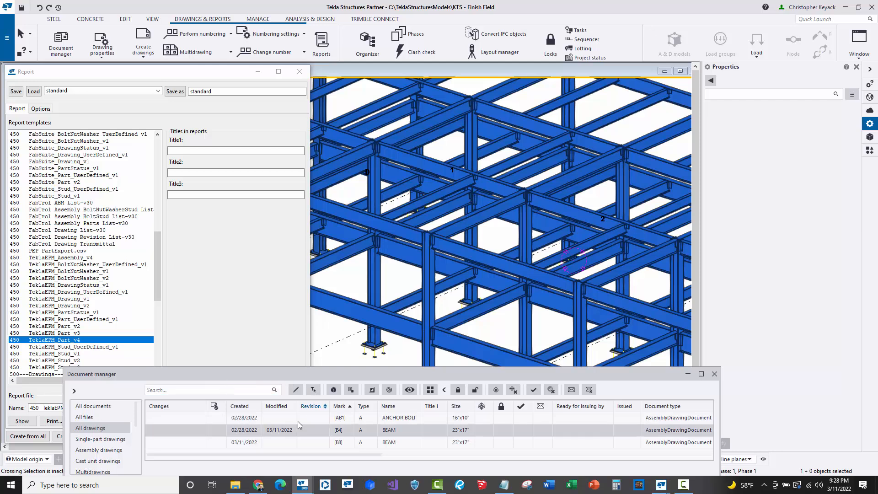
left_click(334, 389)
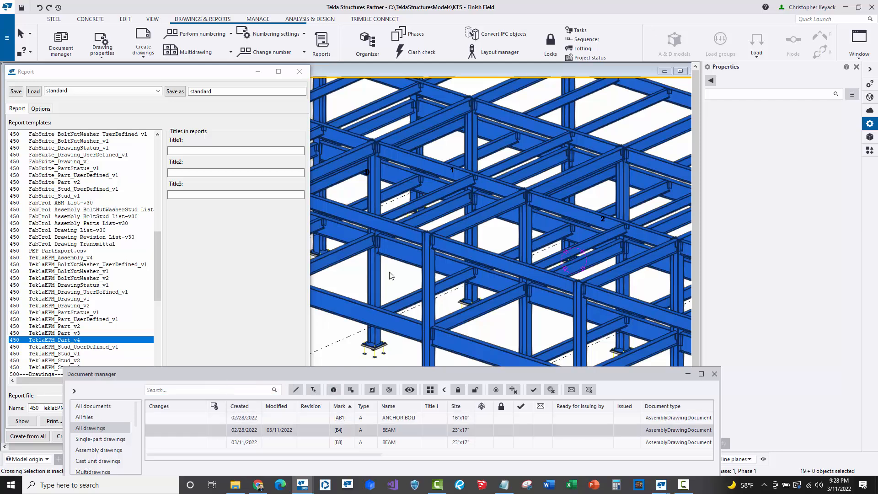
middle_click_drag(391, 276, 587, 250)
middle_click_drag(382, 264, 421, 257)
scroll(420, 258, "up", 2)
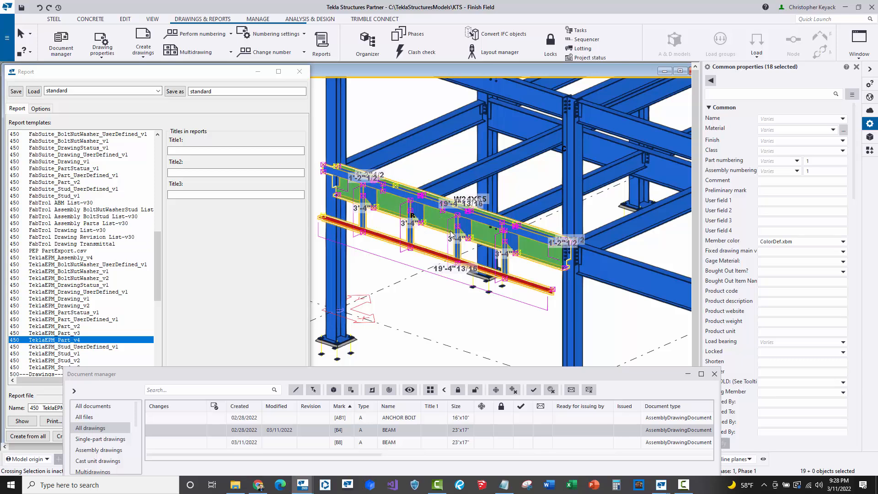
left_click(167, 75)
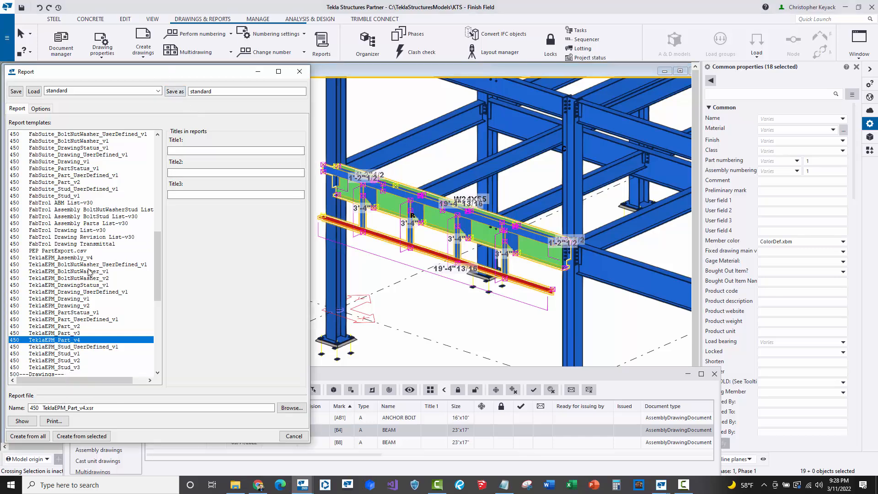
left_click(90, 440)
left_click(416, 255)
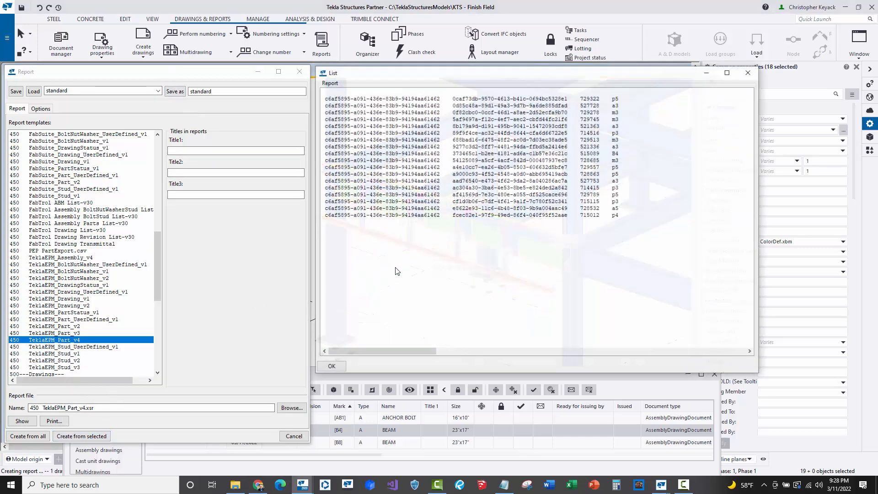
- Scroll the report list sideways to check the finish values of each part, then close the list
left_click_drag(372, 352, 645, 343)
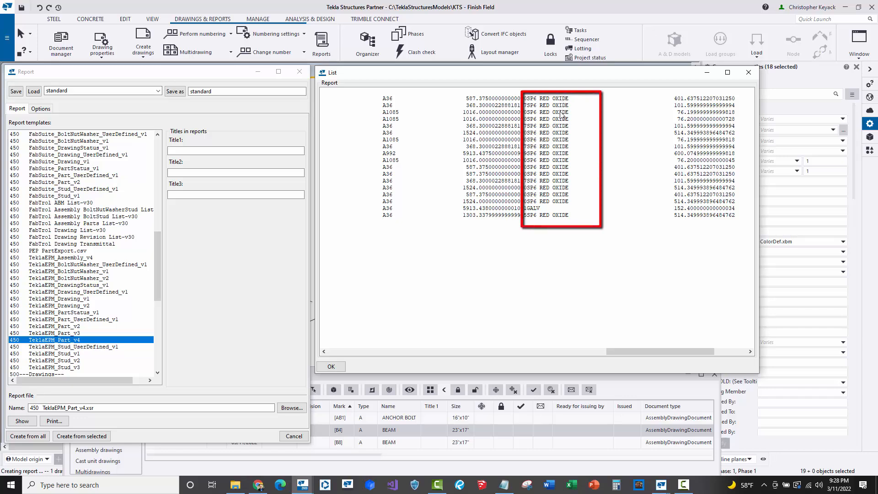
left_click(539, 209)
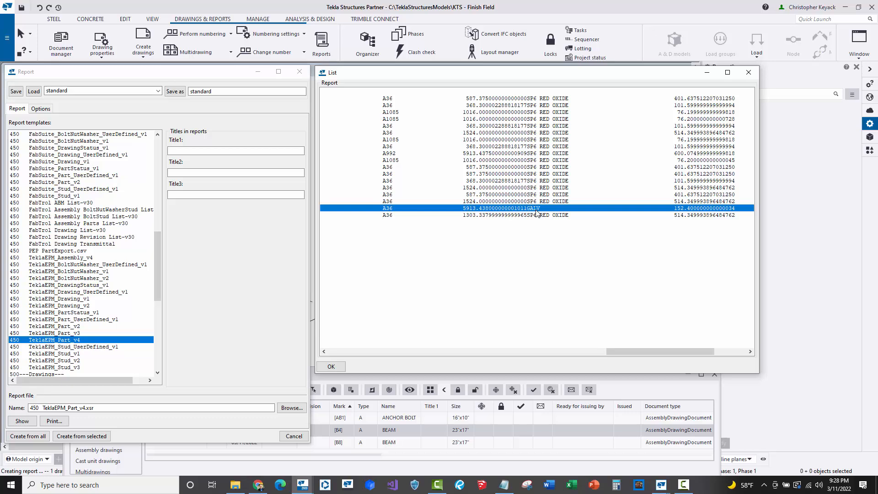
left_click(332, 366)
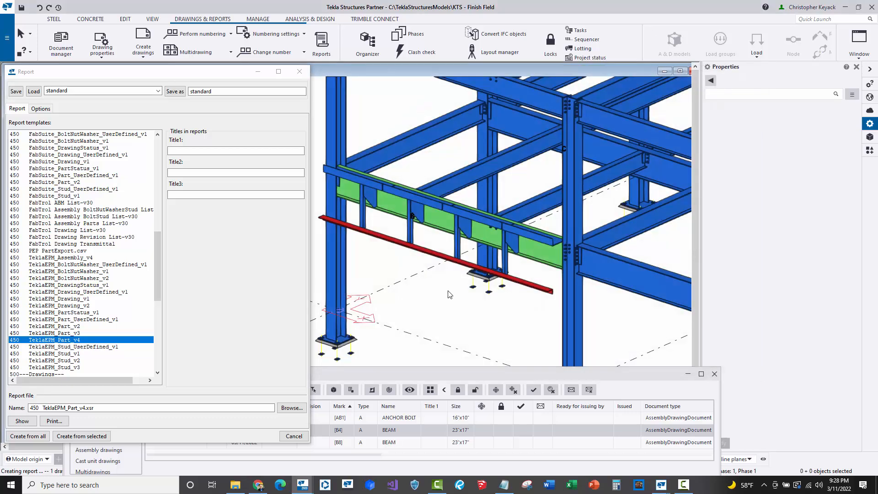
- Select the parts of the blue beam assembly, create the report from the selected objects replacing the existing file, and view its finish column
middle_click_drag(560, 310, 483, 257)
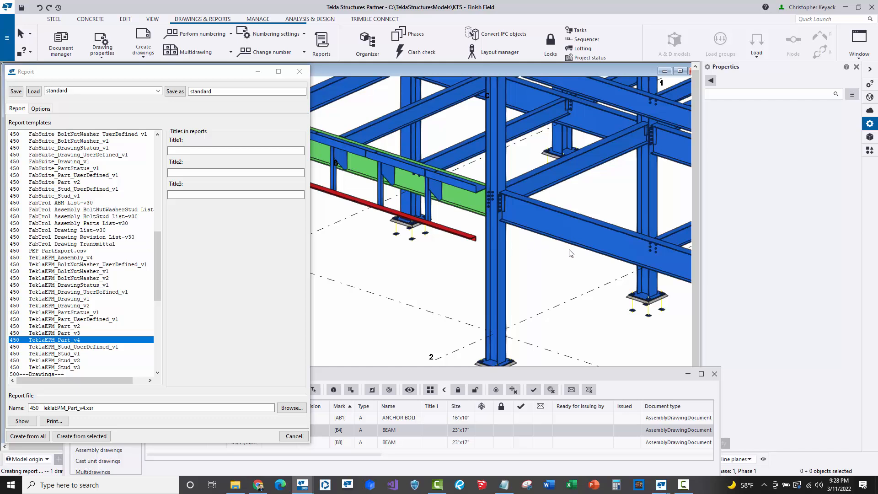
left_click(542, 230)
left_click(544, 233)
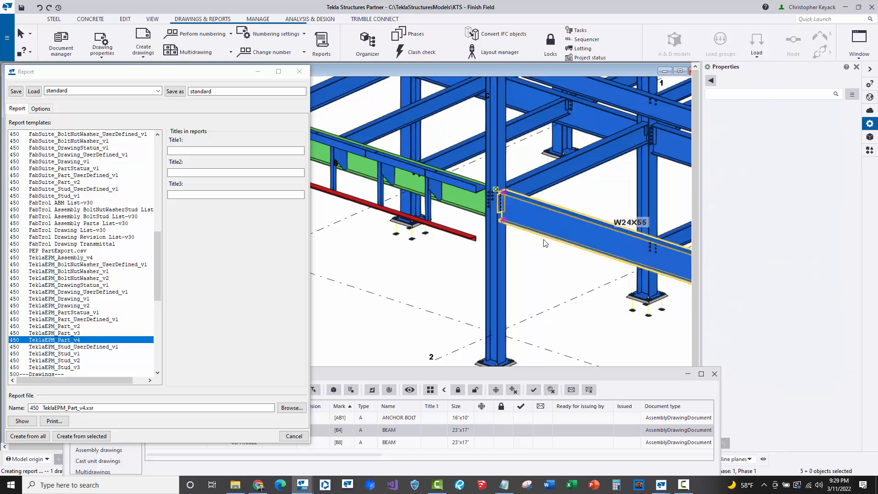
middle_click_drag(561, 255, 535, 251)
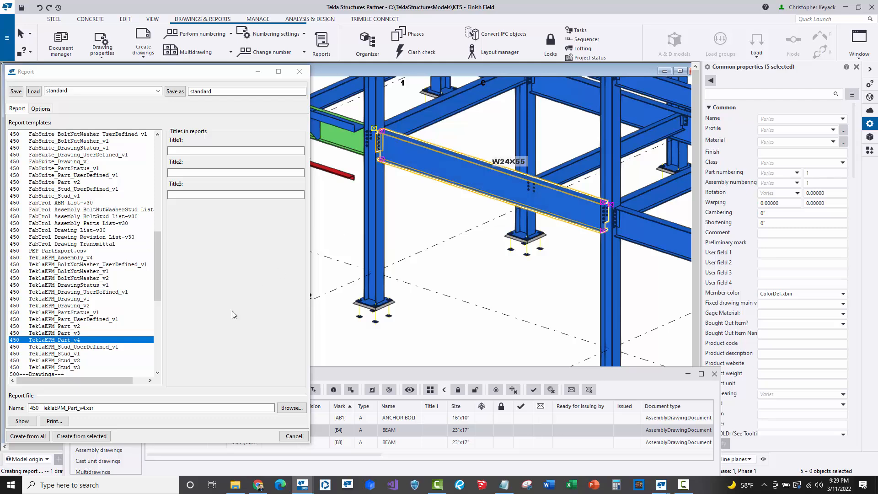
left_click(78, 436)
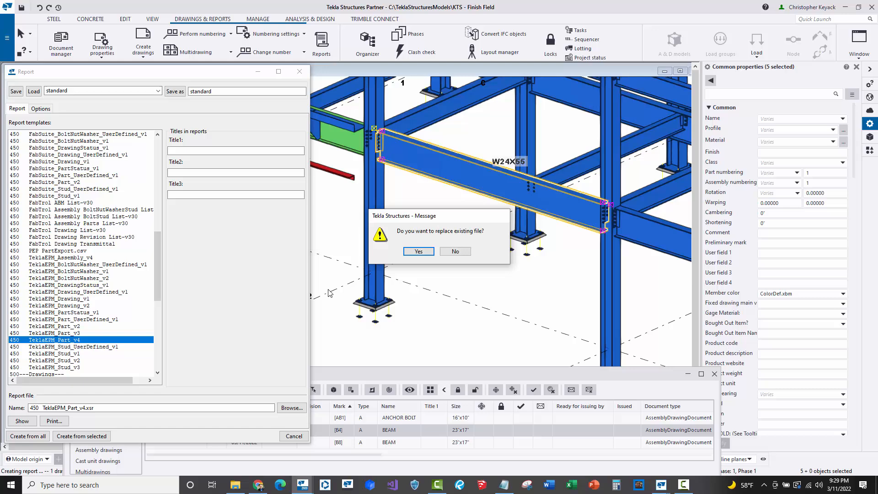
left_click(417, 255)
left_click_drag(377, 355, 667, 339)
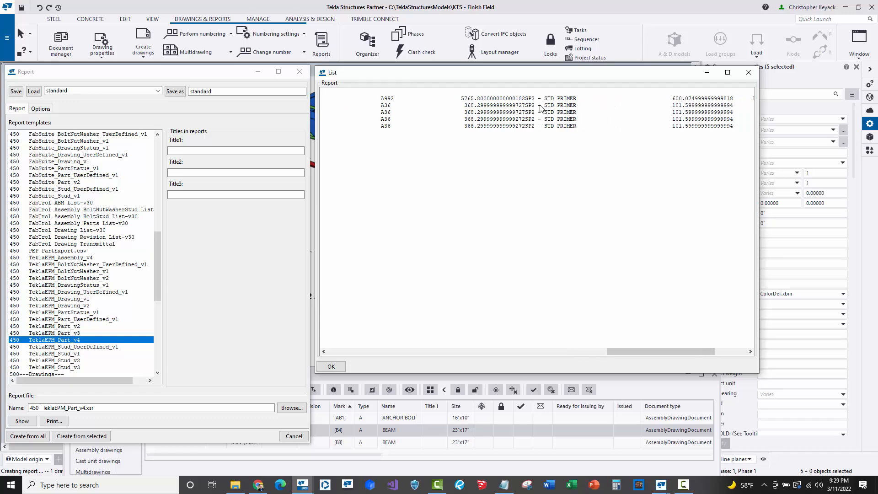